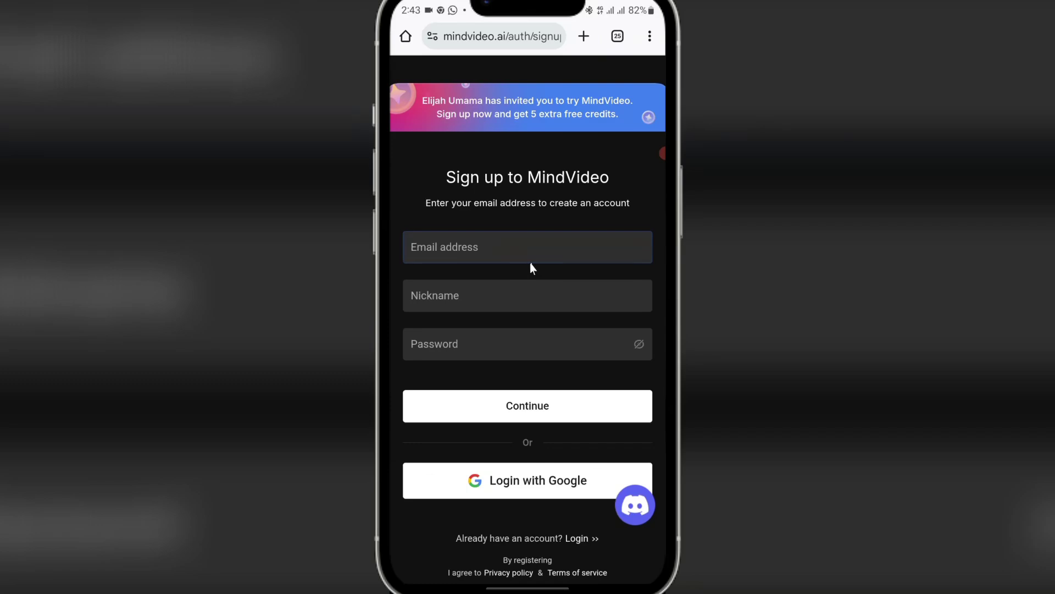
Sign up to MindVideo with a Google account and approve the access request for mindvideo.ai.
click(519, 282)
scroll(528, 294, down, 2)
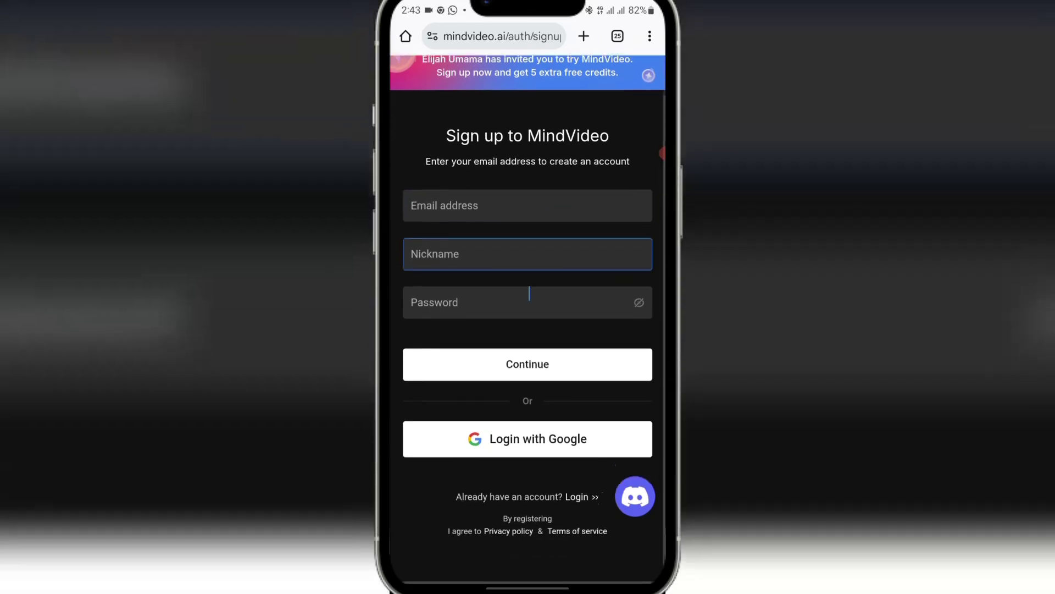
click(513, 438)
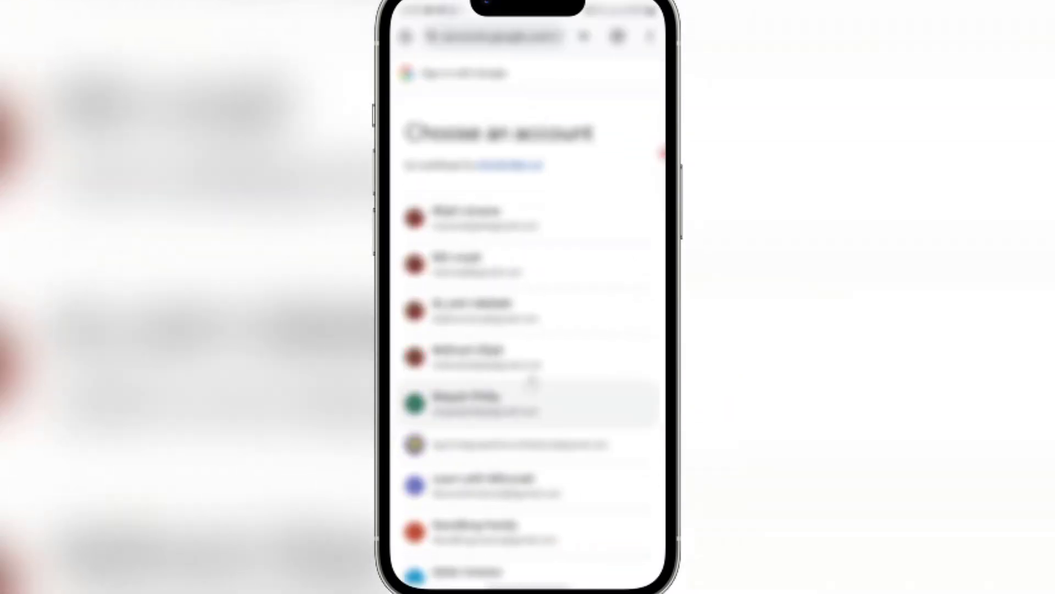
scroll(539, 371, down, 3)
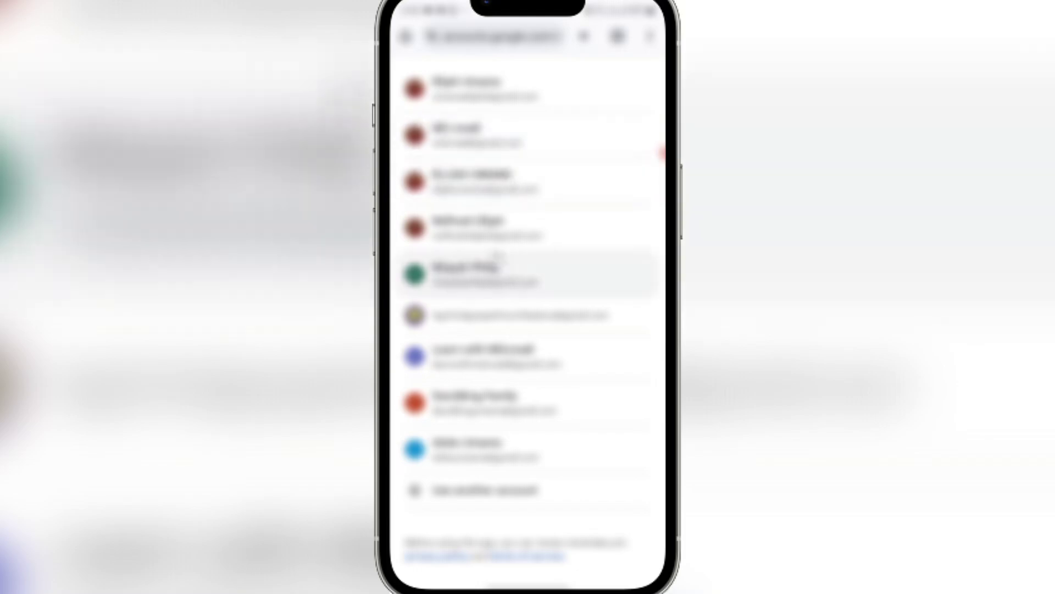
click(500, 186)
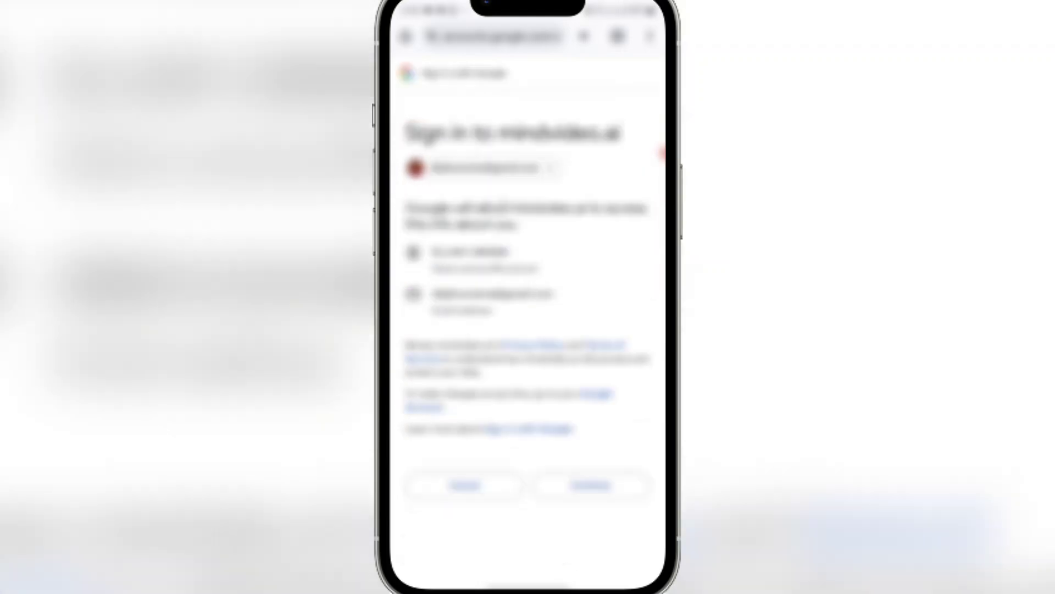
click(582, 482)
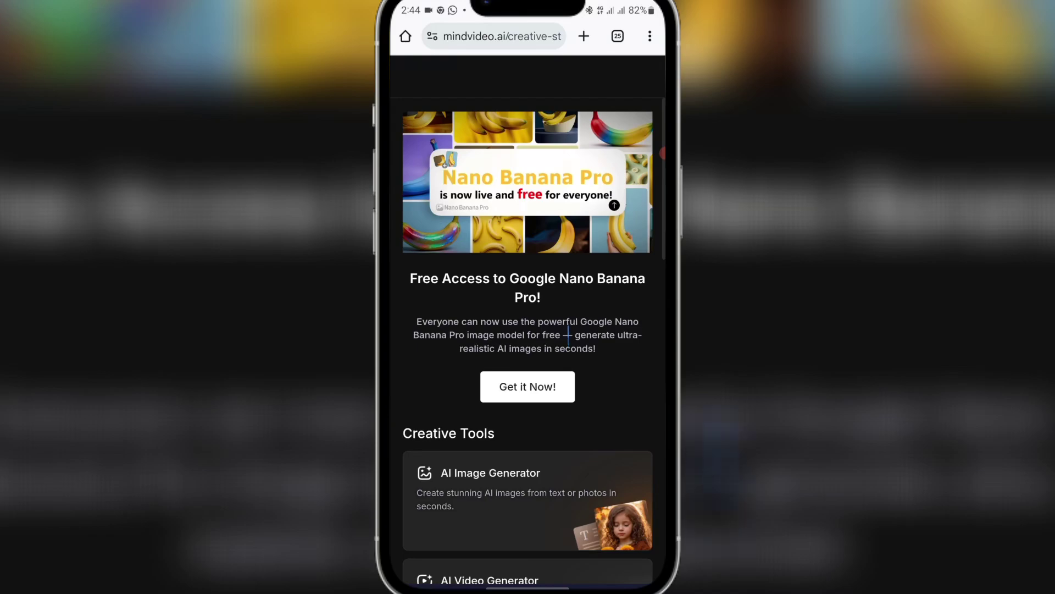
Open the AI Video Generator from the Creative Tools section and look over its Image to Video form.
scroll(552, 303, down, 4)
scroll(557, 323, down, 5)
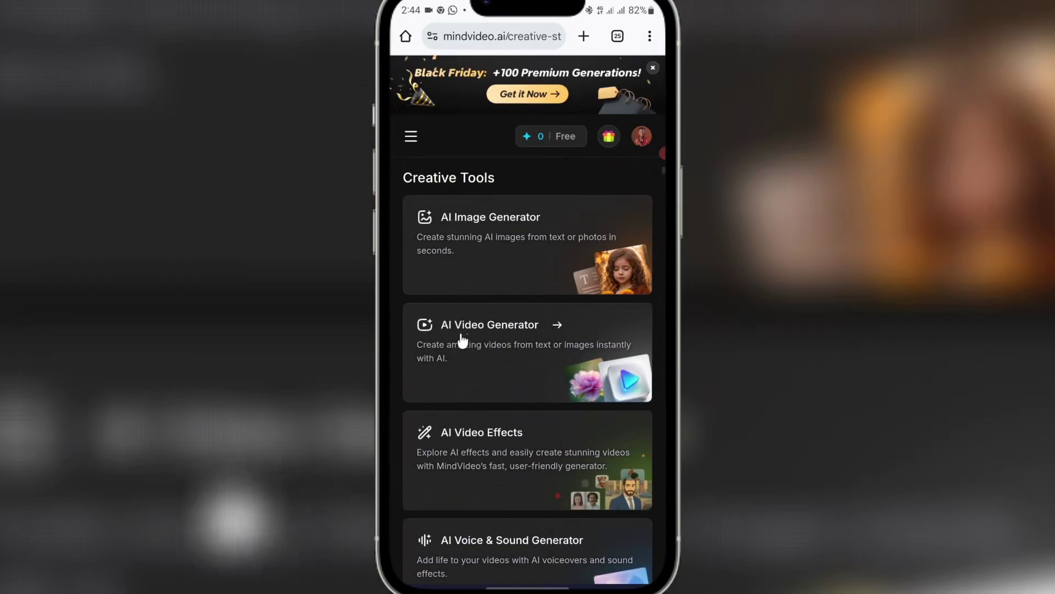
click(500, 343)
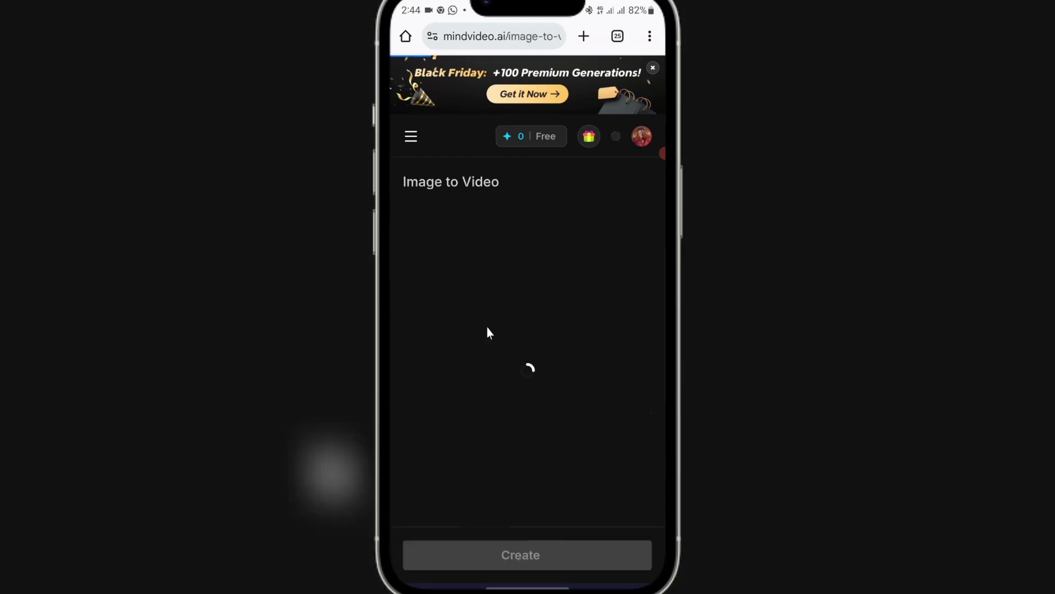
scroll(520, 336, down, 1)
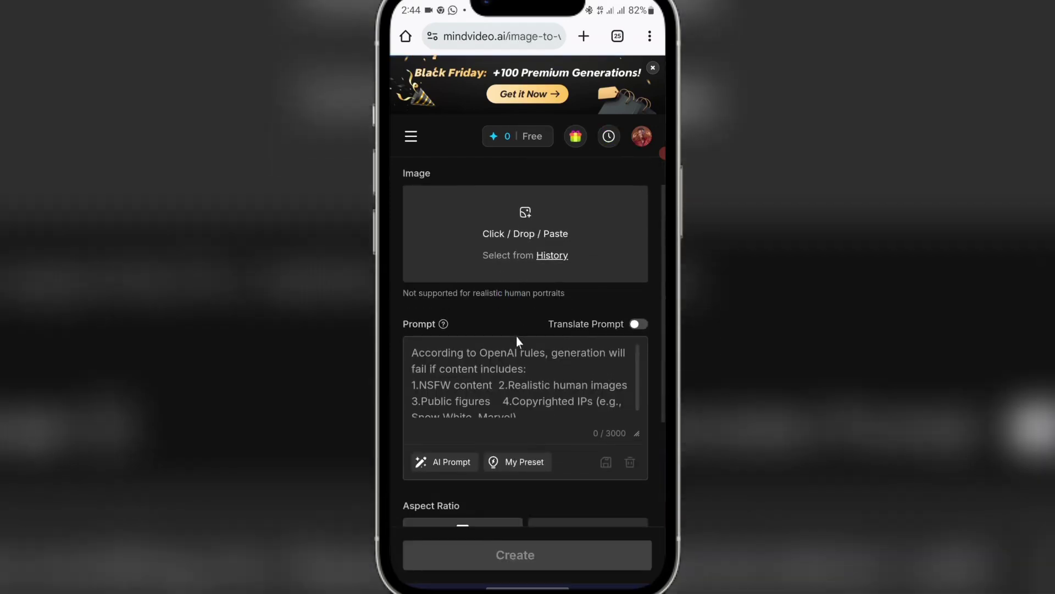
scroll(531, 347, up, 1)
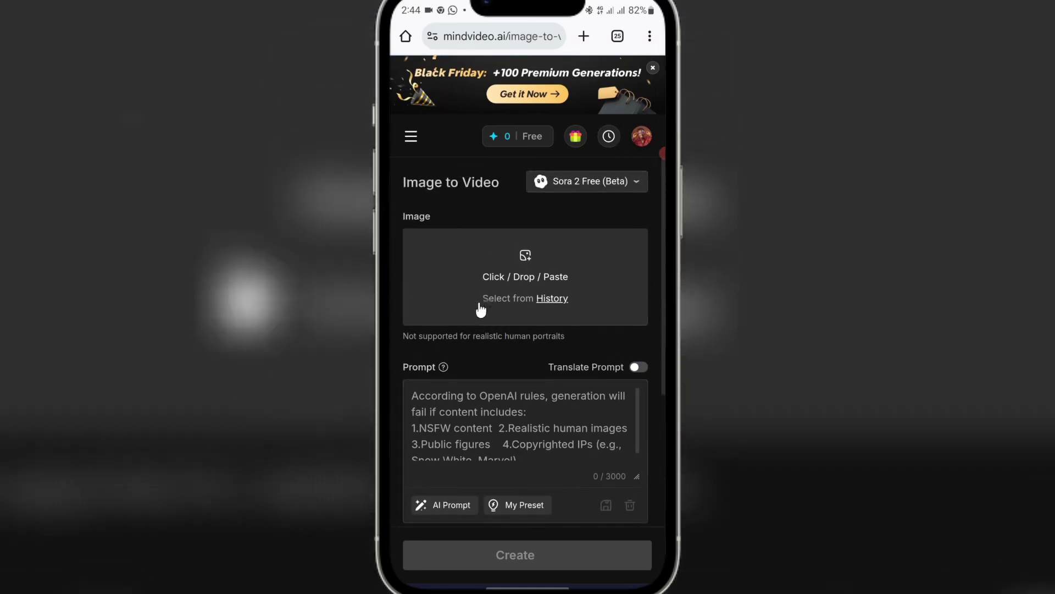
Switch to Text to Video generation and choose the Sora 2 Free (Beta) model.
click(412, 137)
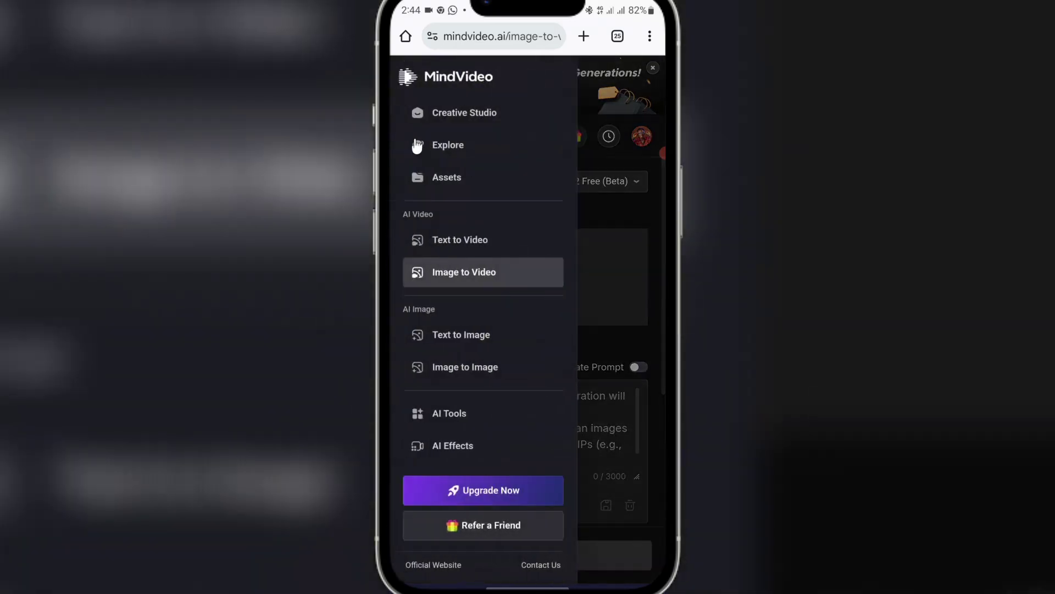
click(452, 247)
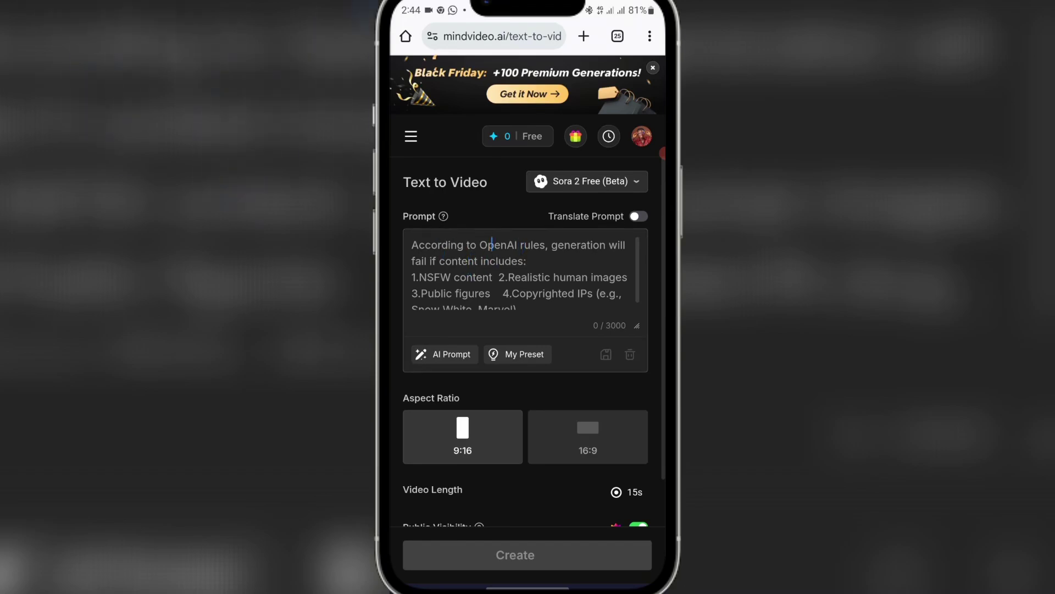
click(465, 245)
click(624, 192)
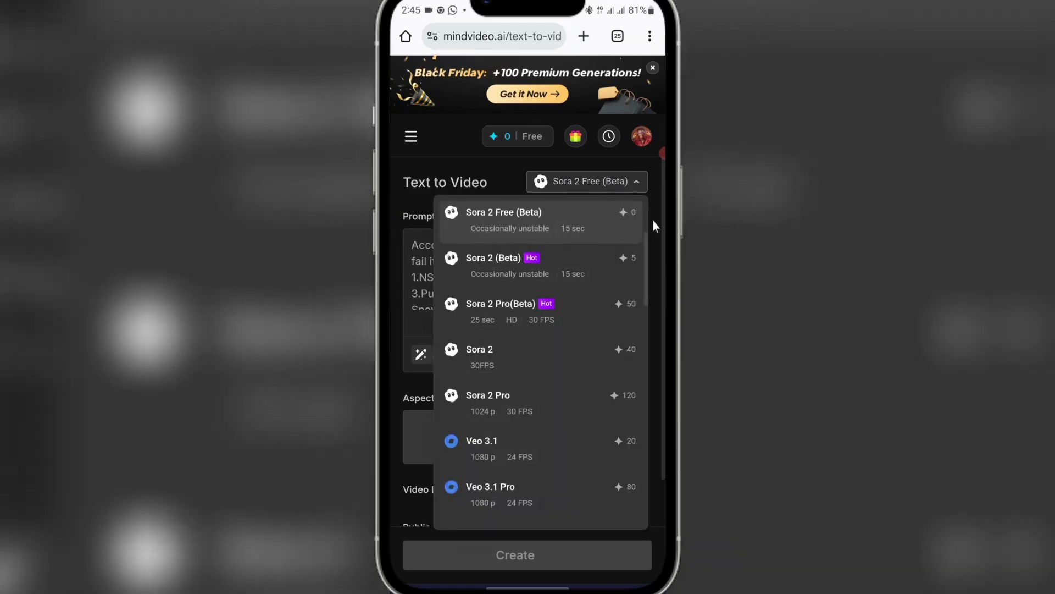
click(578, 227)
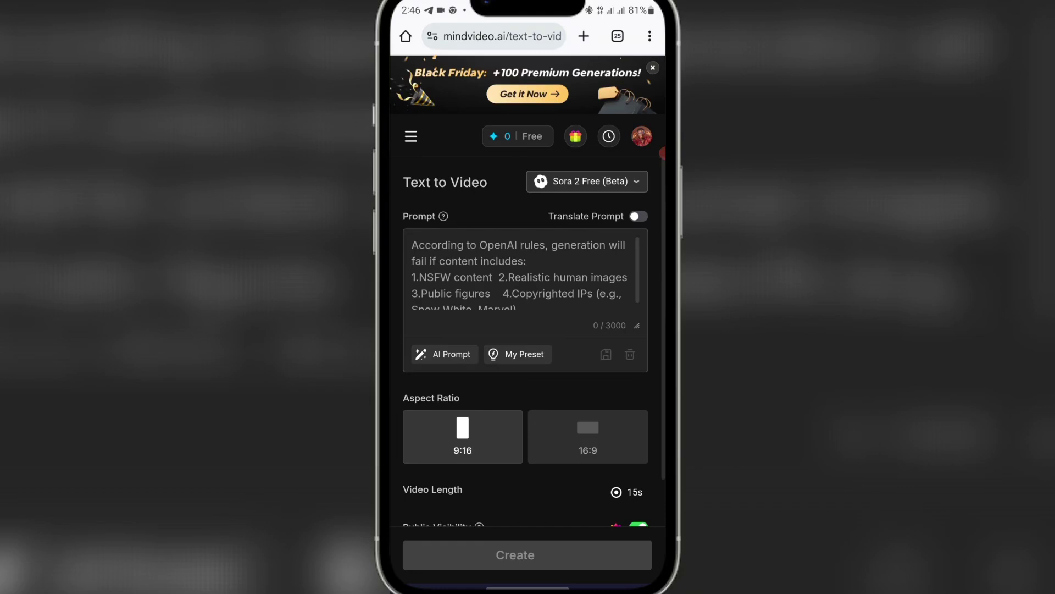
Enter the prompt about two stylish Nigerian women chatting in a bright modern salon, one praising a website as an alternative to Veo 3.
click(474, 277)
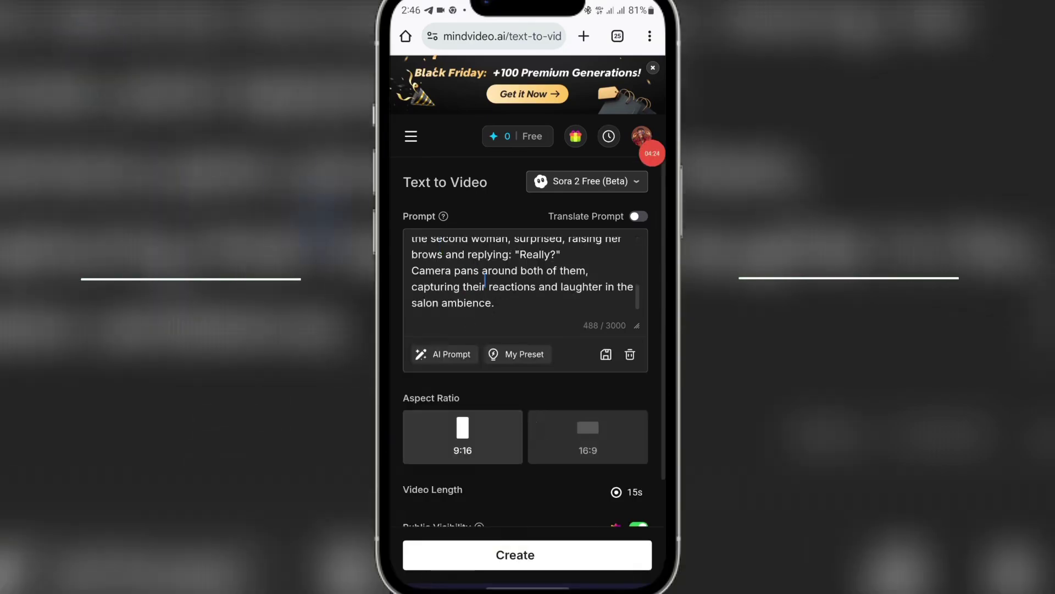
scroll(525, 272, up, 5)
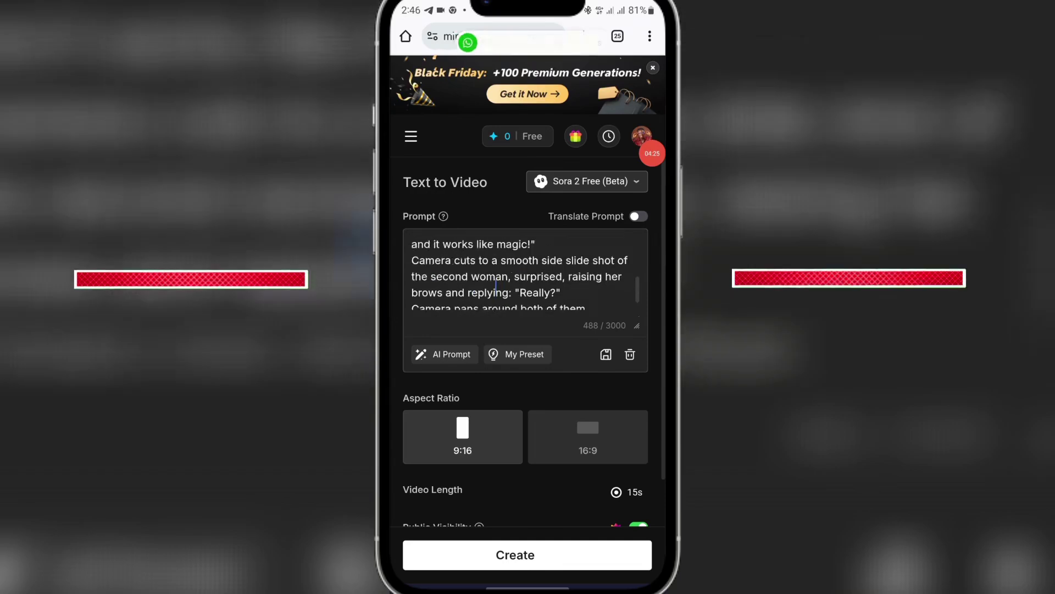
click(428, 260)
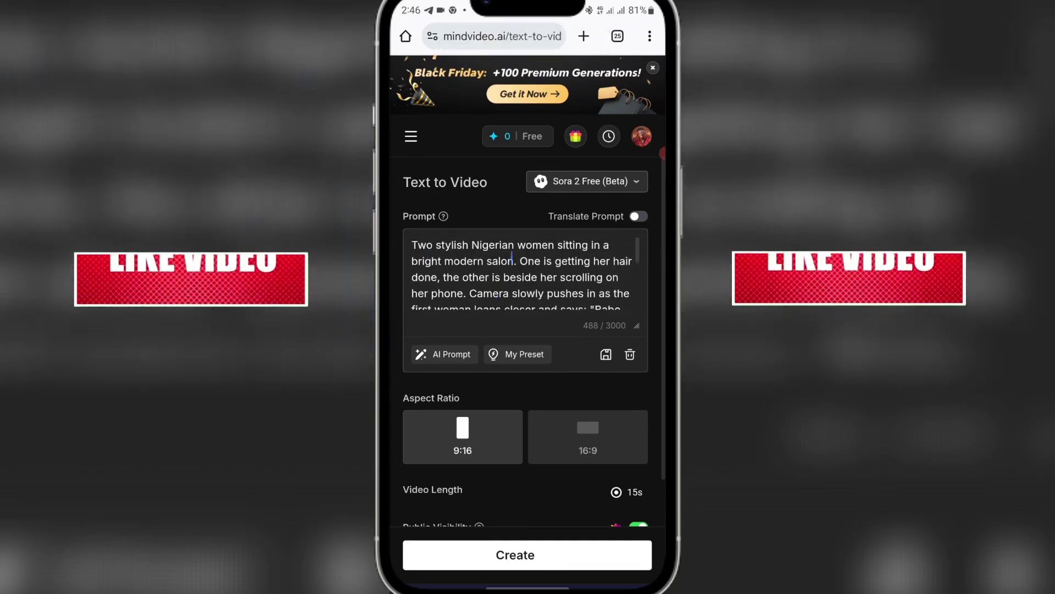
Read through the entered salon prompt from its opening scene to the final camera pan to check its wording.
click(491, 277)
click(558, 277)
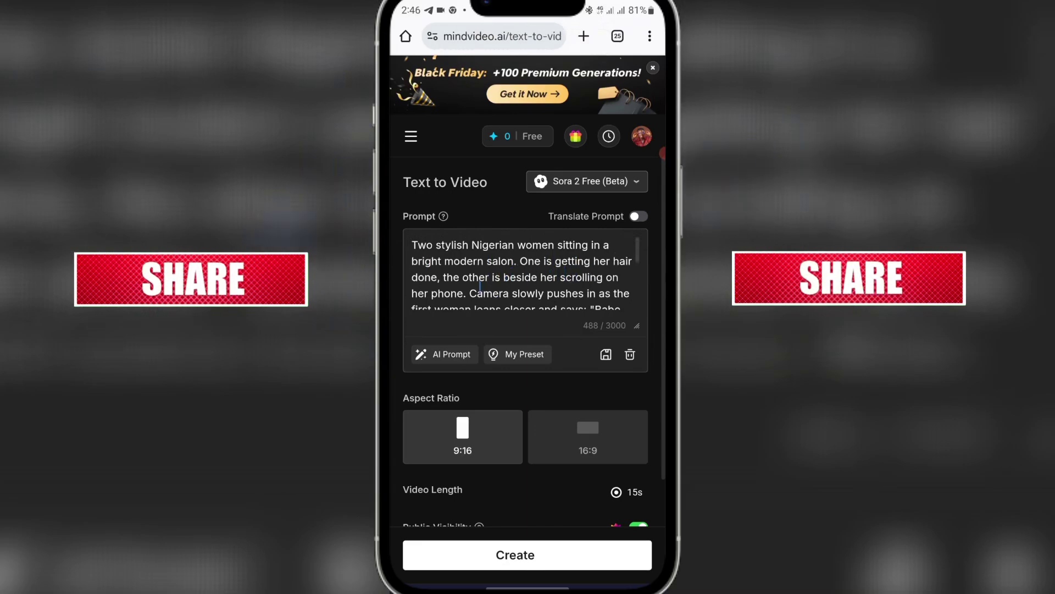
click(554, 277)
scroll(524, 272, down, 2)
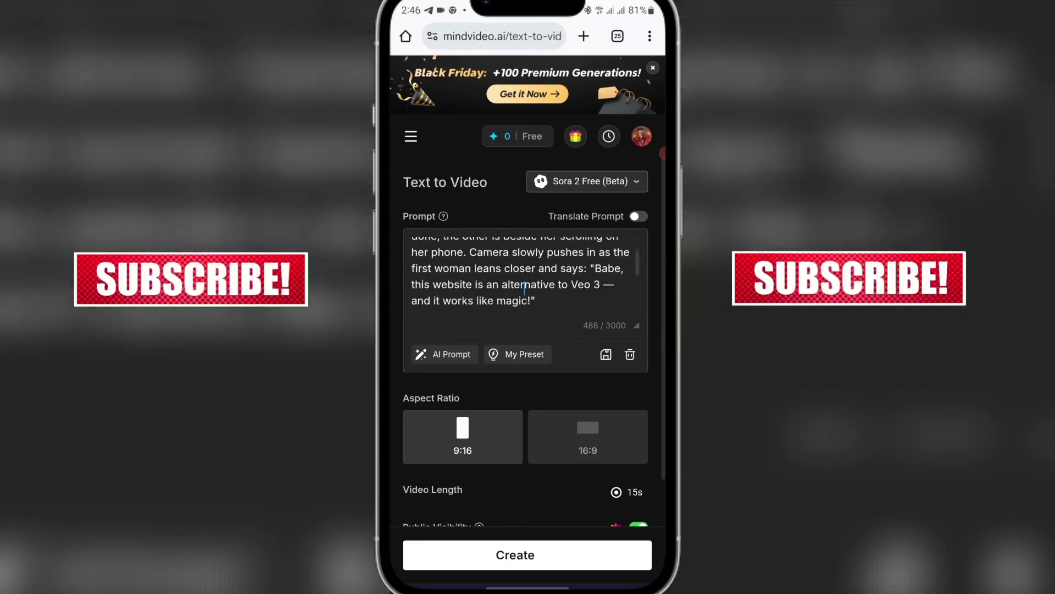
click(569, 263)
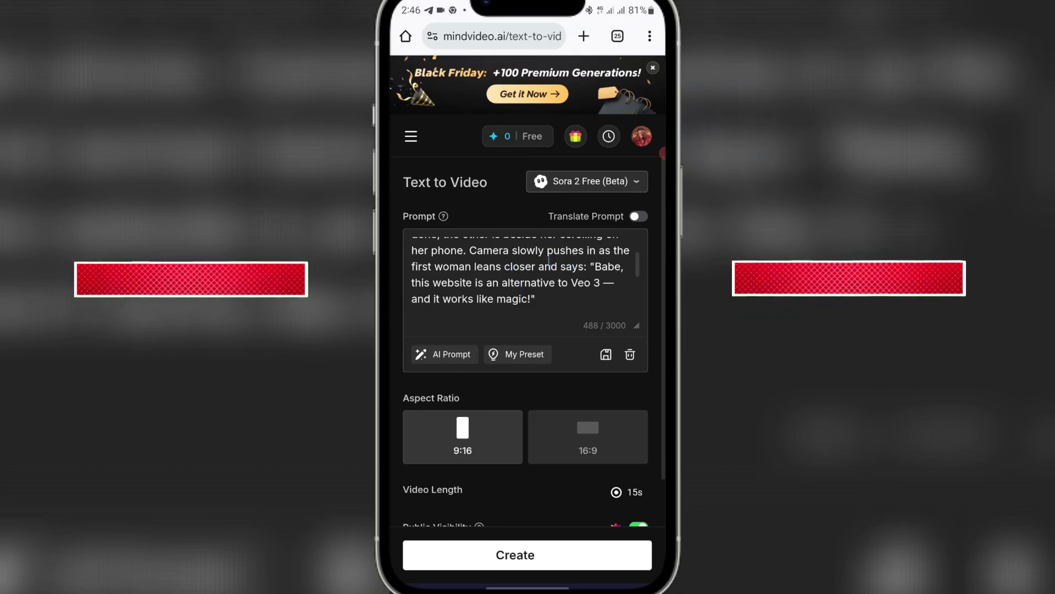
click(521, 275)
click(536, 275)
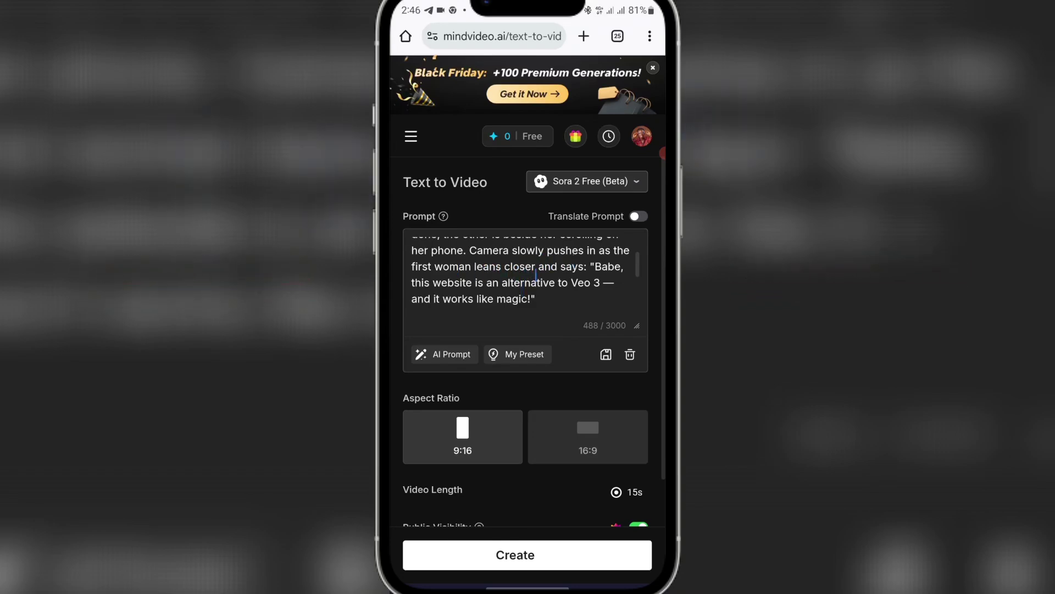
click(481, 297)
scroll(522, 275, down, 2)
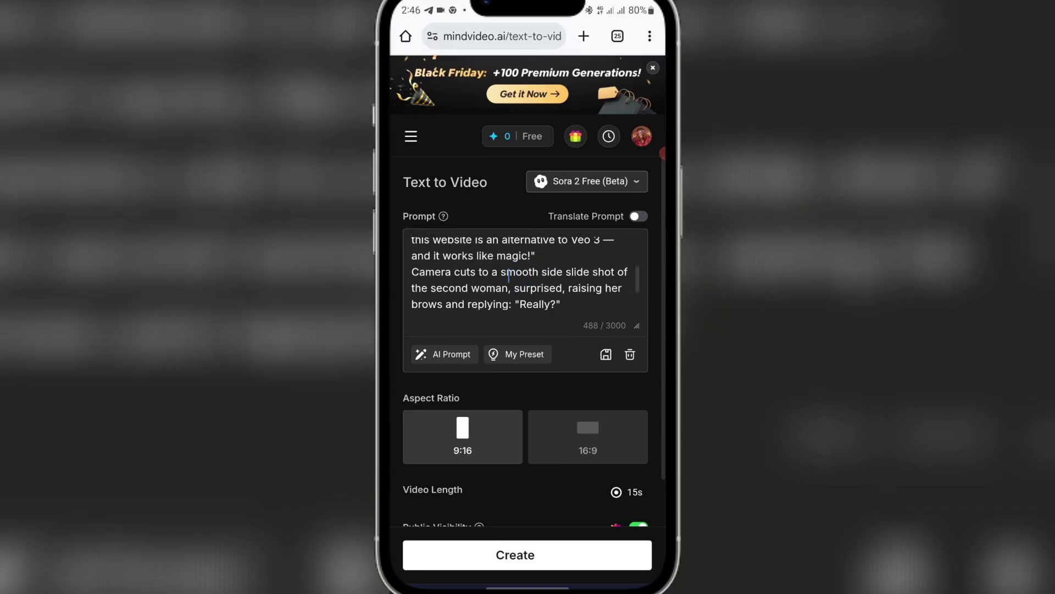
scroll(523, 275, down, 3)
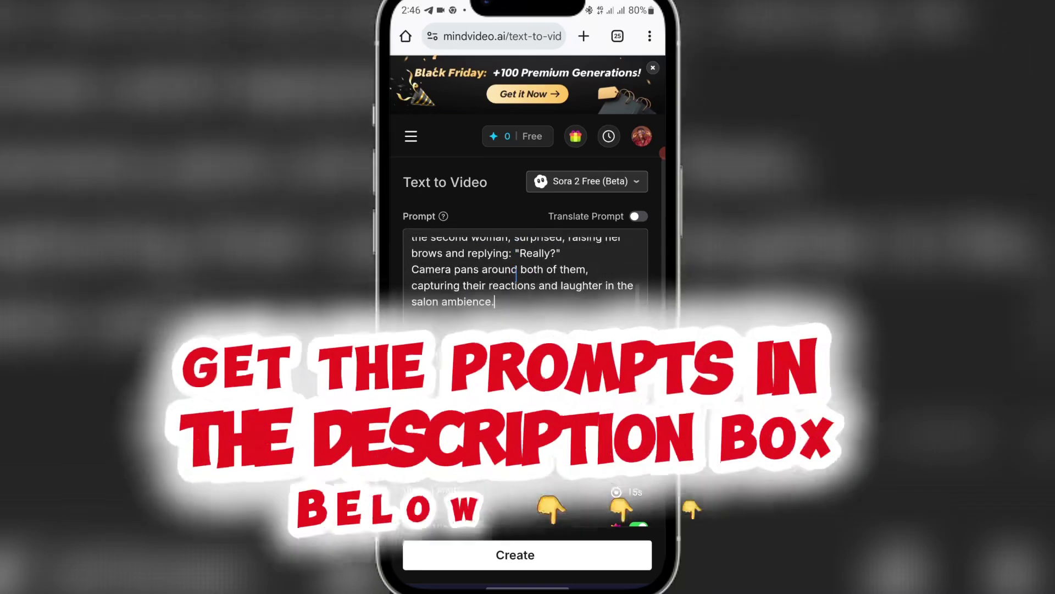
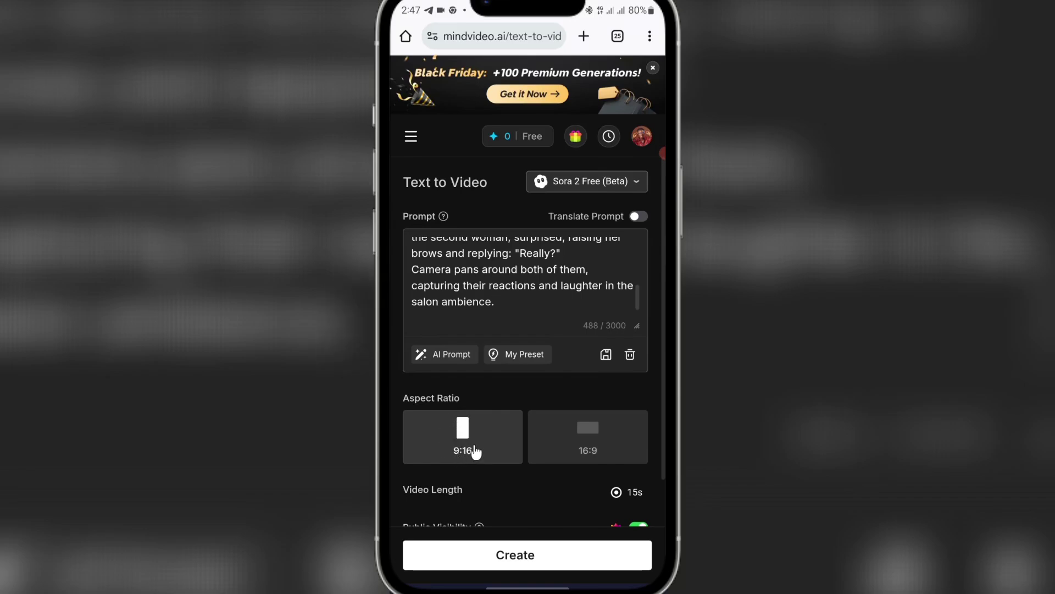
Set the video's aspect ratio to 16:9 and start generating the salon video.
click(588, 443)
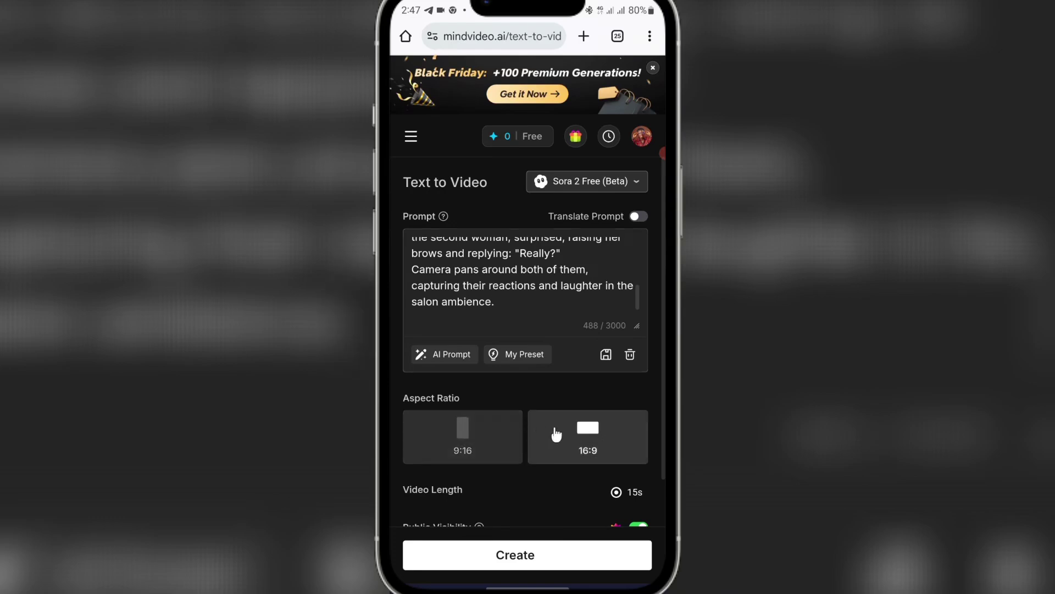
scroll(580, 432, down, 1)
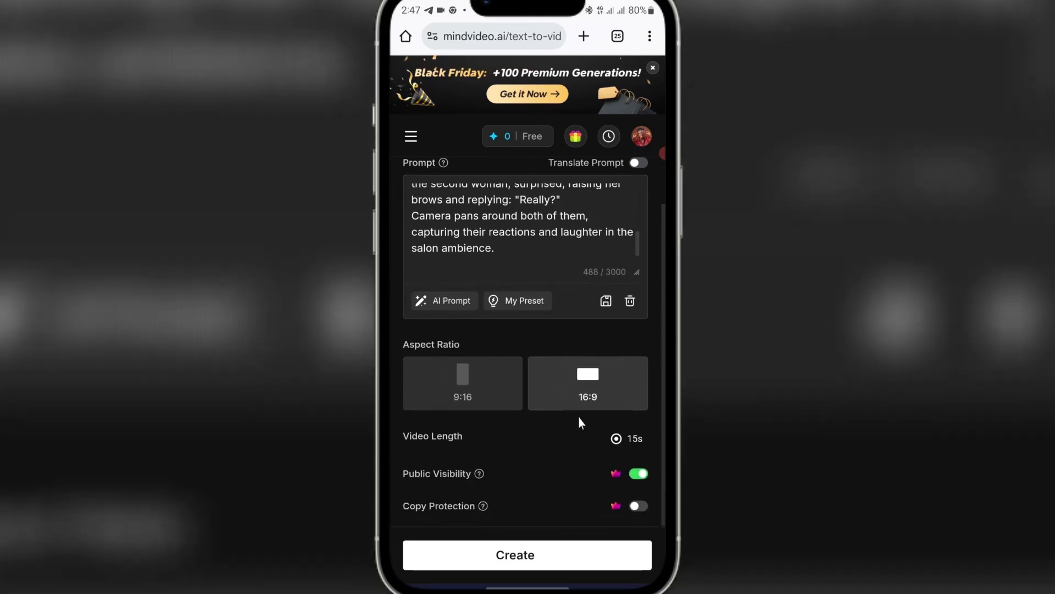
click(536, 556)
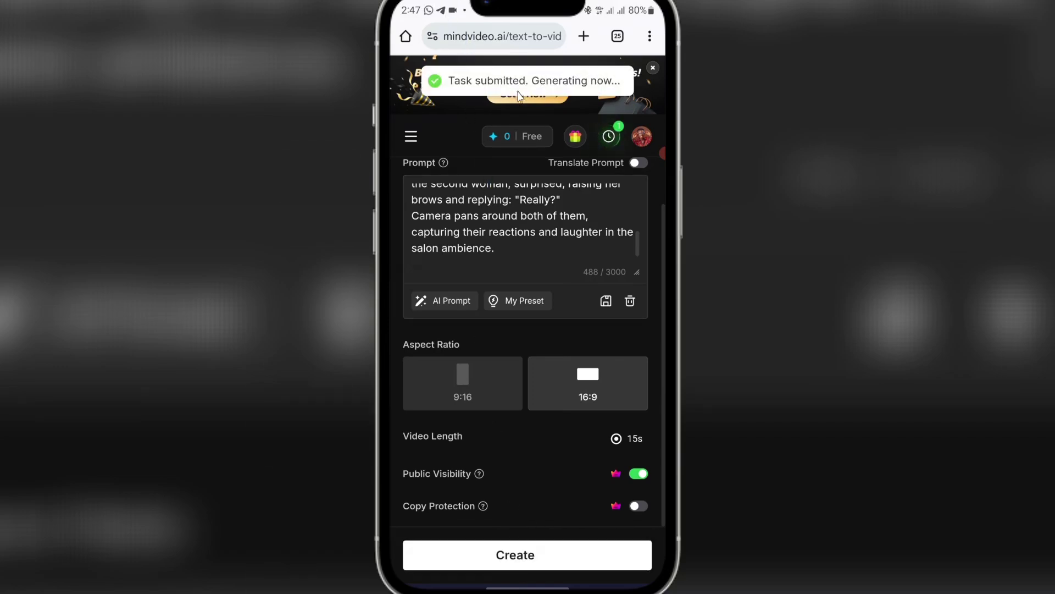
Open the generated salon video from the creation history and play it with the sound on.
click(609, 137)
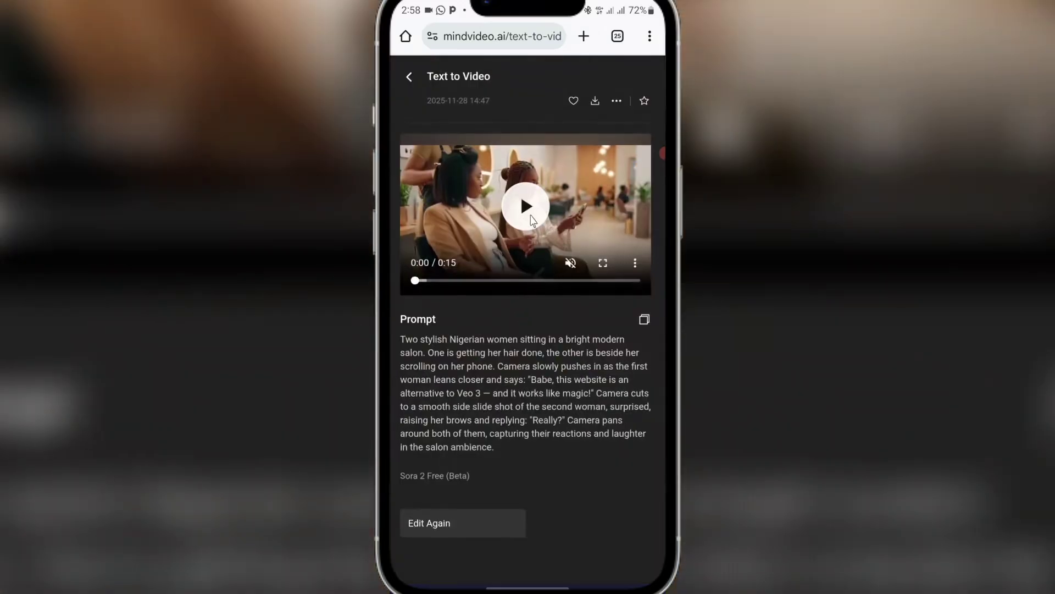
click(526, 207)
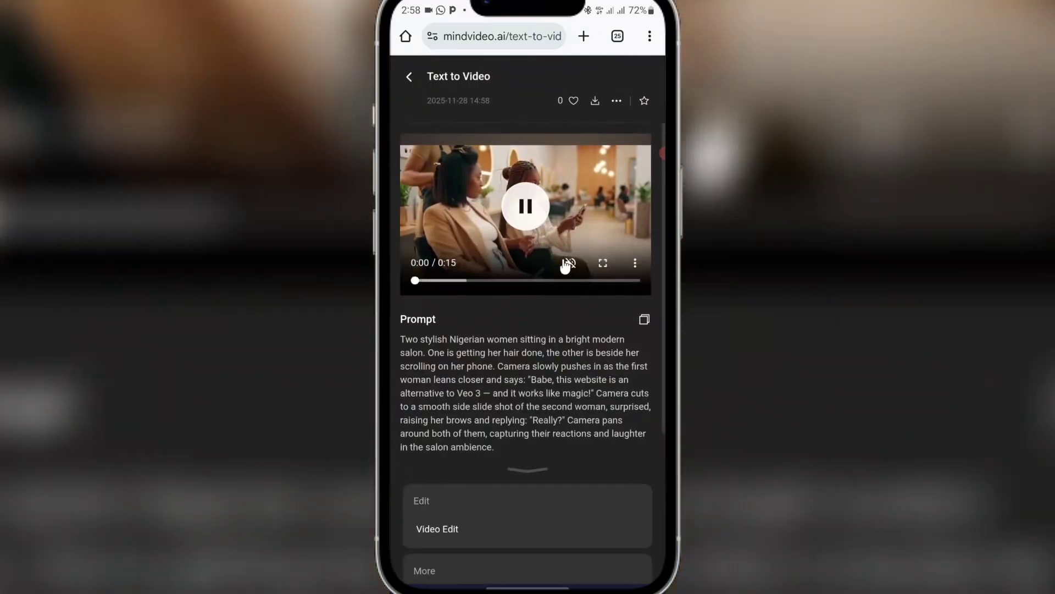
click(568, 264)
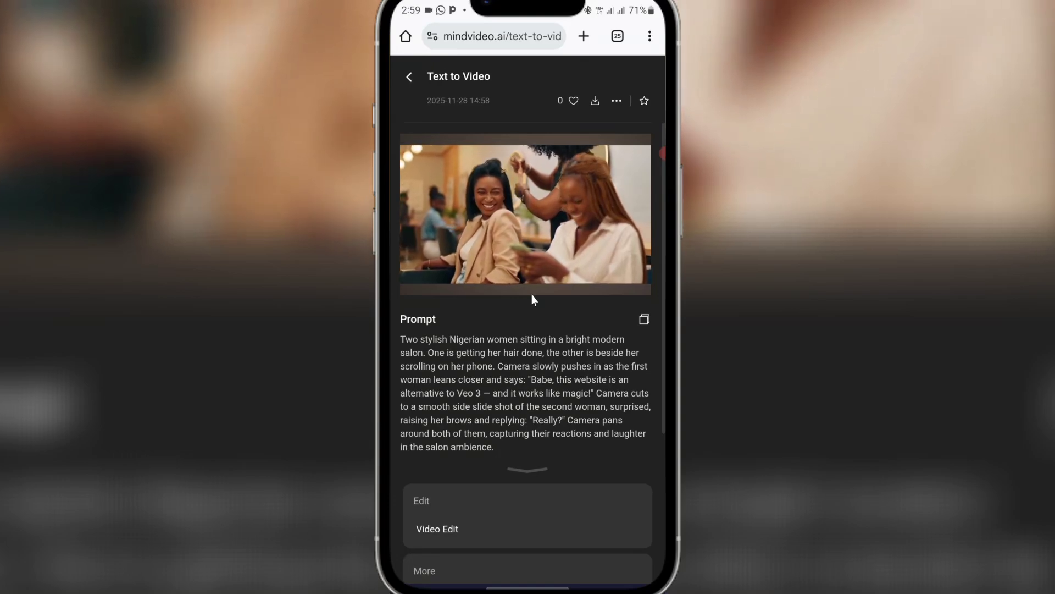
Download the generated salon video with the watermark.
mouse_move(530, 212)
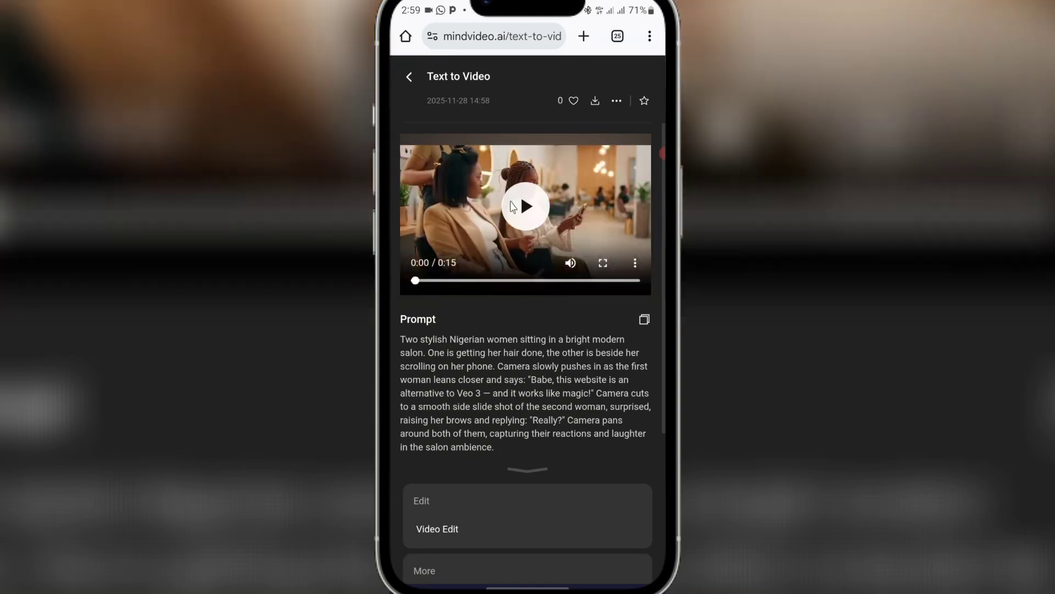
click(595, 102)
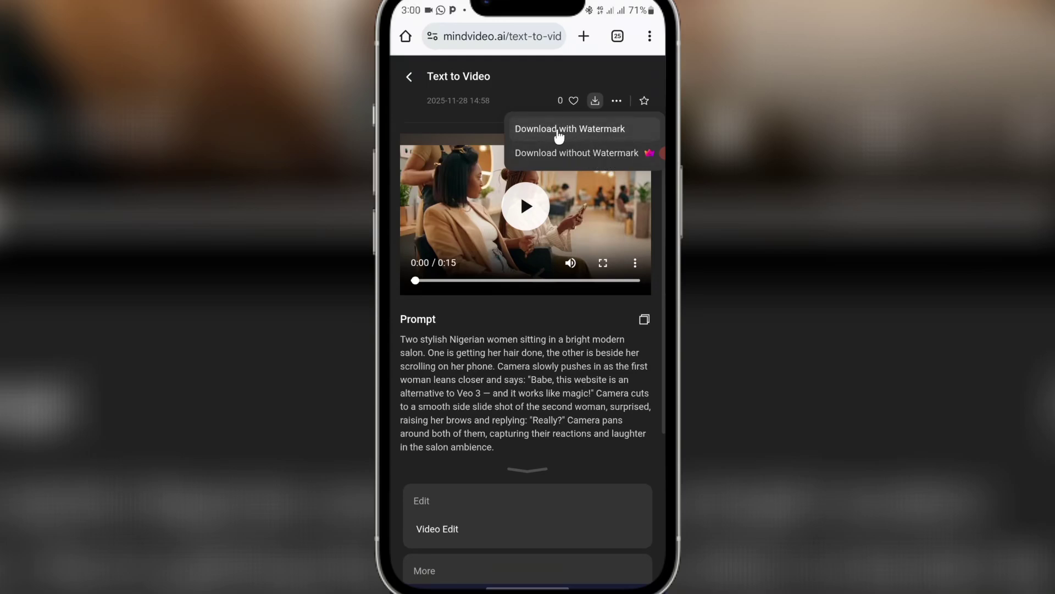
click(595, 132)
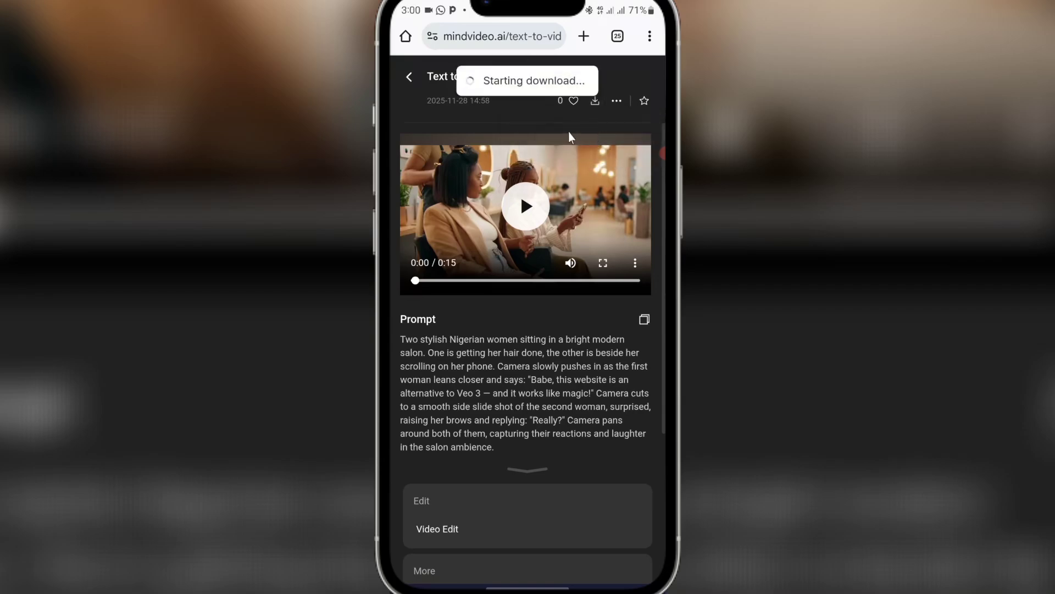
Leave the video details and the creation history to return to the prompt in the Text to Video form.
click(410, 77)
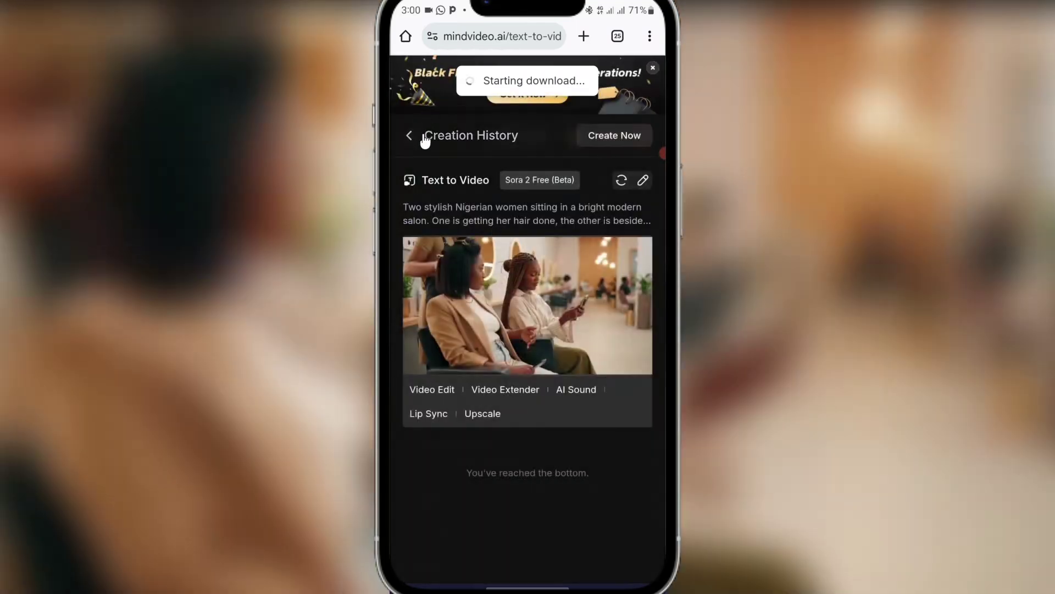
click(412, 138)
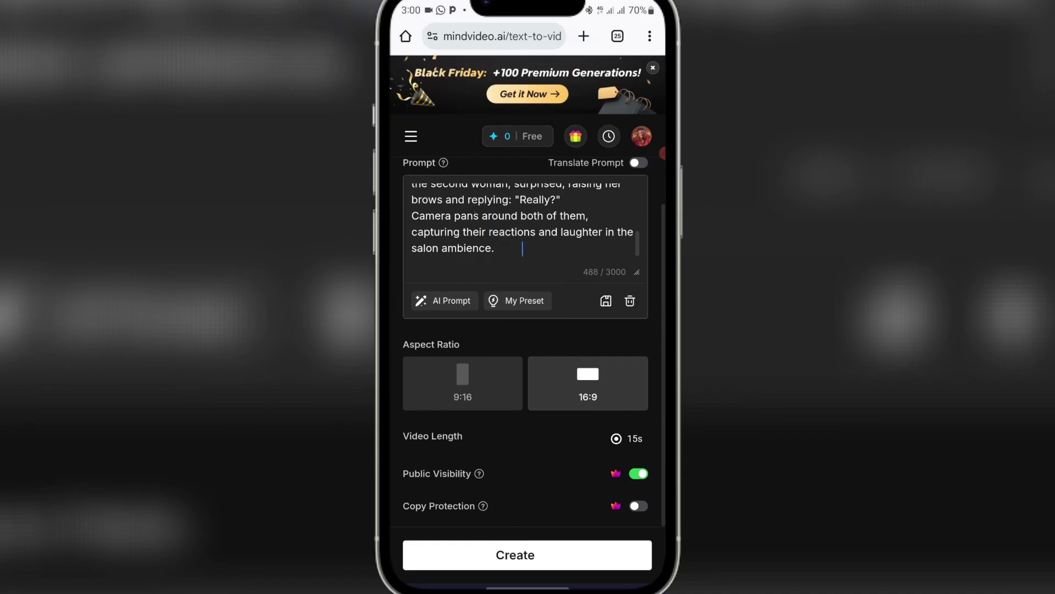
scroll(517, 249, up, 2)
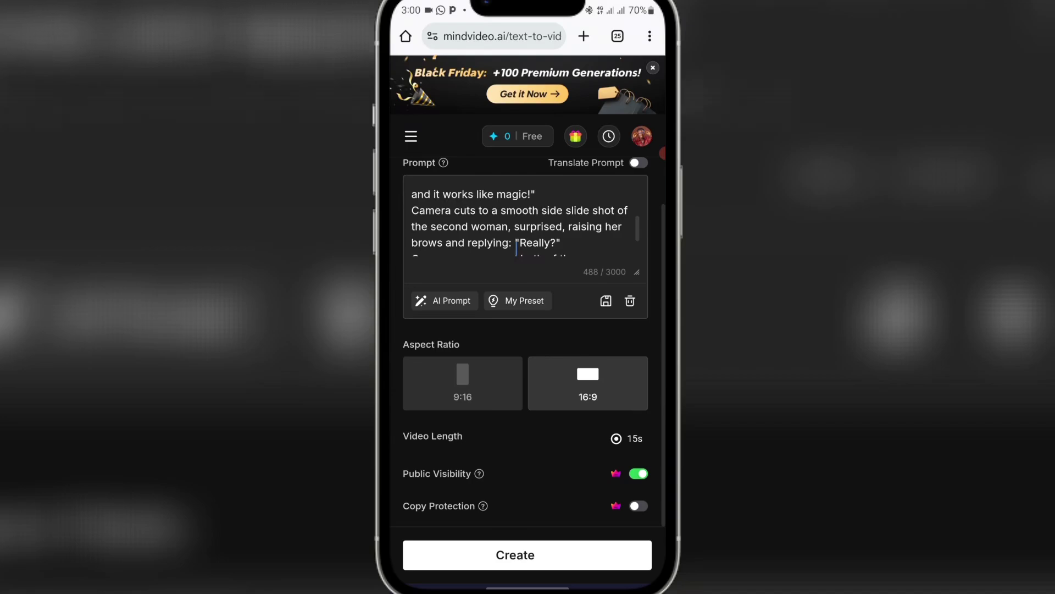
Replace the salon prompt with the one about a stylish young Nigerian man in his mid-20s promoting EU Classic accessories.
scroll(516, 249, down, 3)
drag(493, 248, 428, 215)
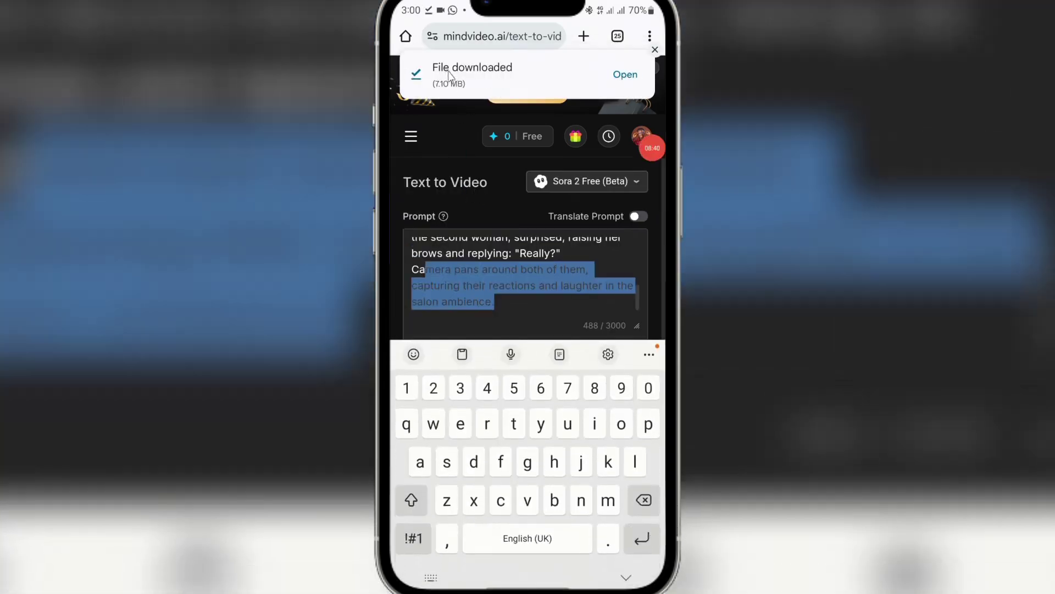
click(503, 196)
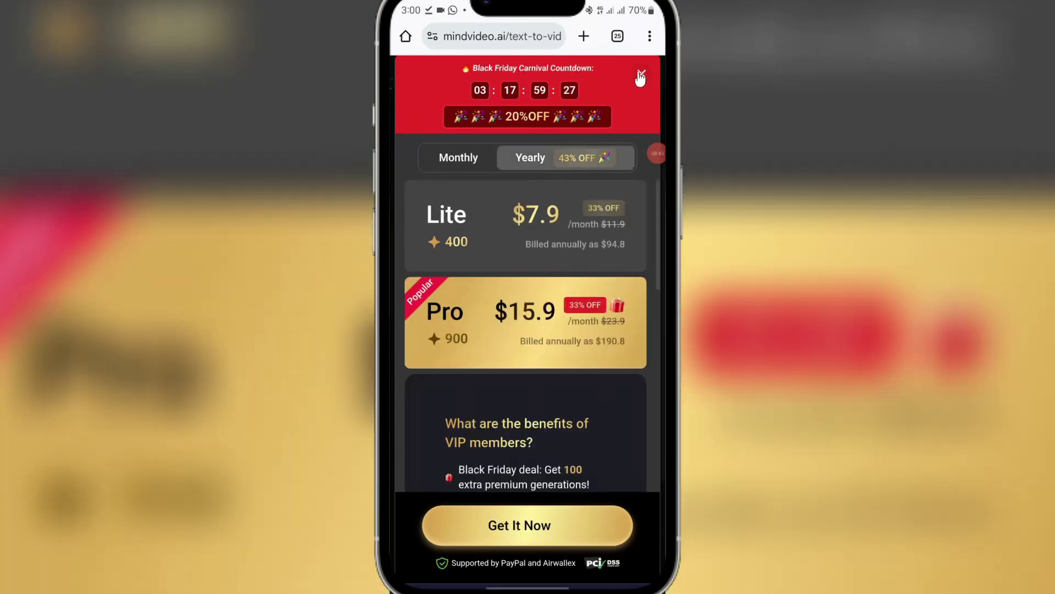
click(640, 77)
click(500, 284)
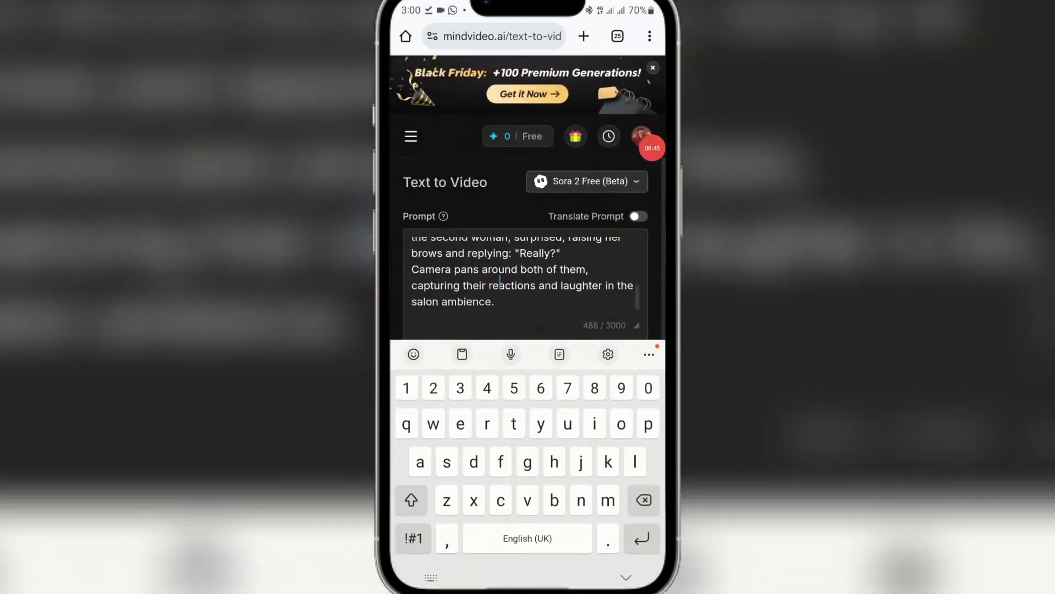
click(499, 285)
click(467, 262)
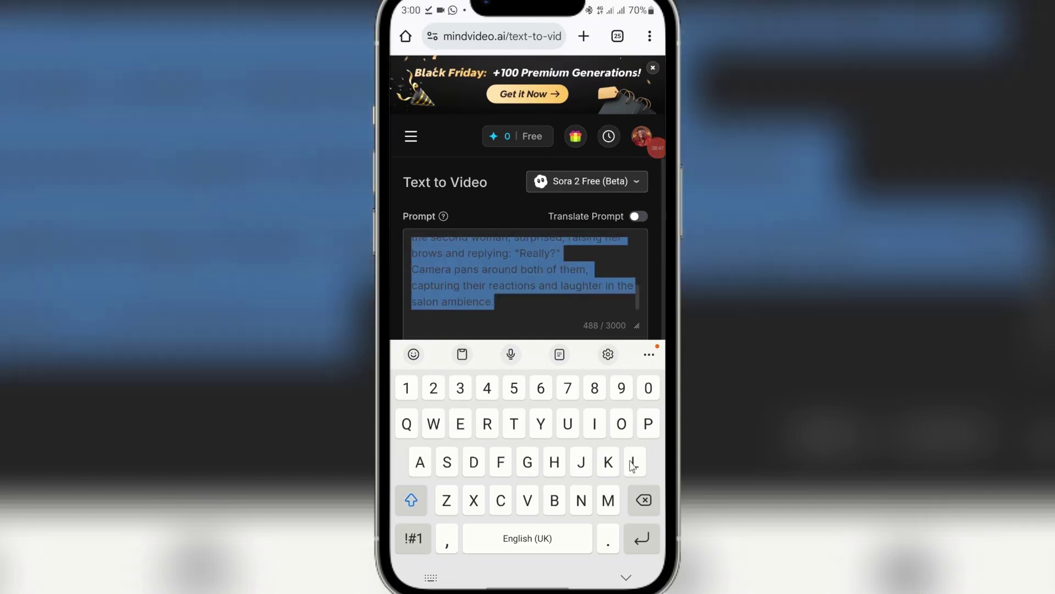
click(630, 508)
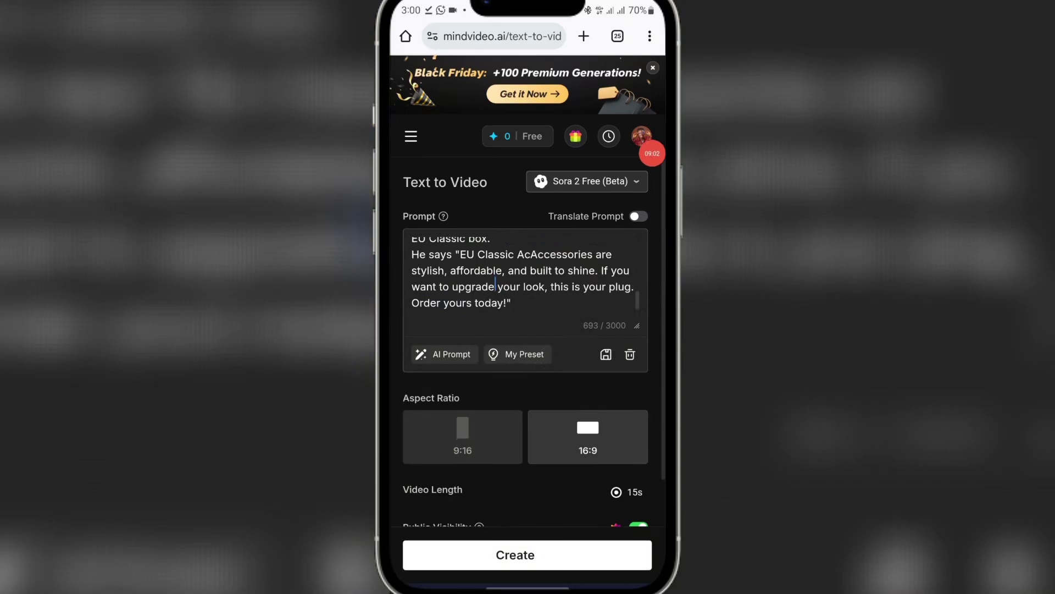
Read through the EU Classic prompt from its opening description to the man's spoken line.
scroll(525, 272, up, 5)
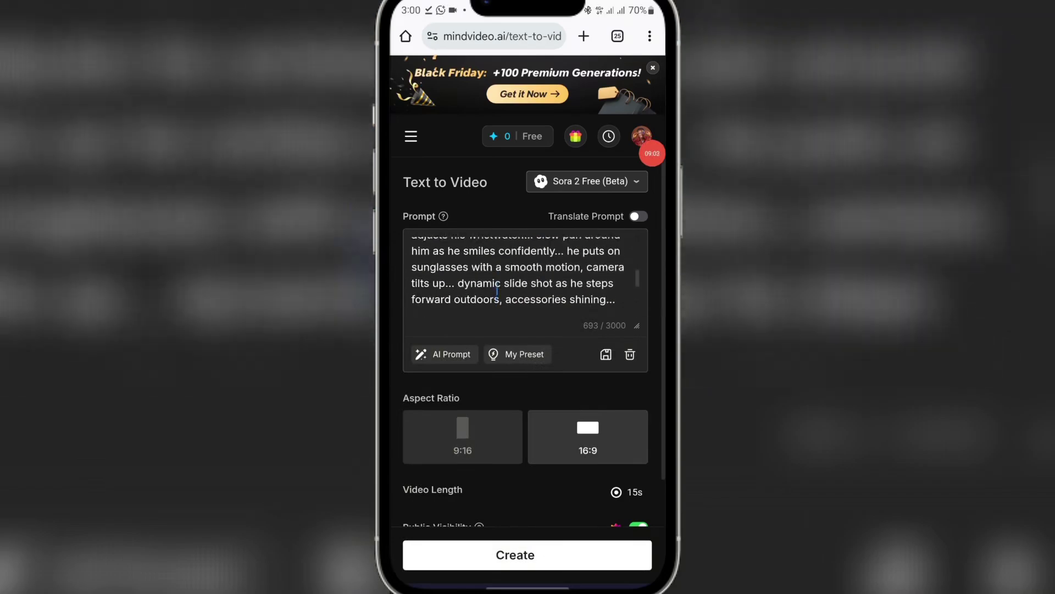
scroll(525, 273, up, 2)
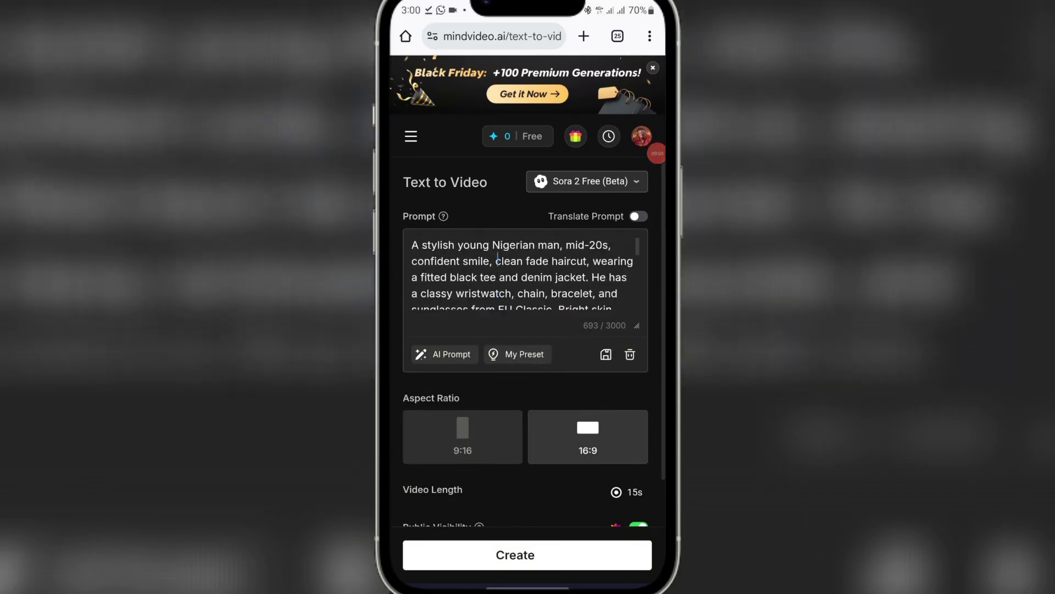
click(599, 256)
click(485, 274)
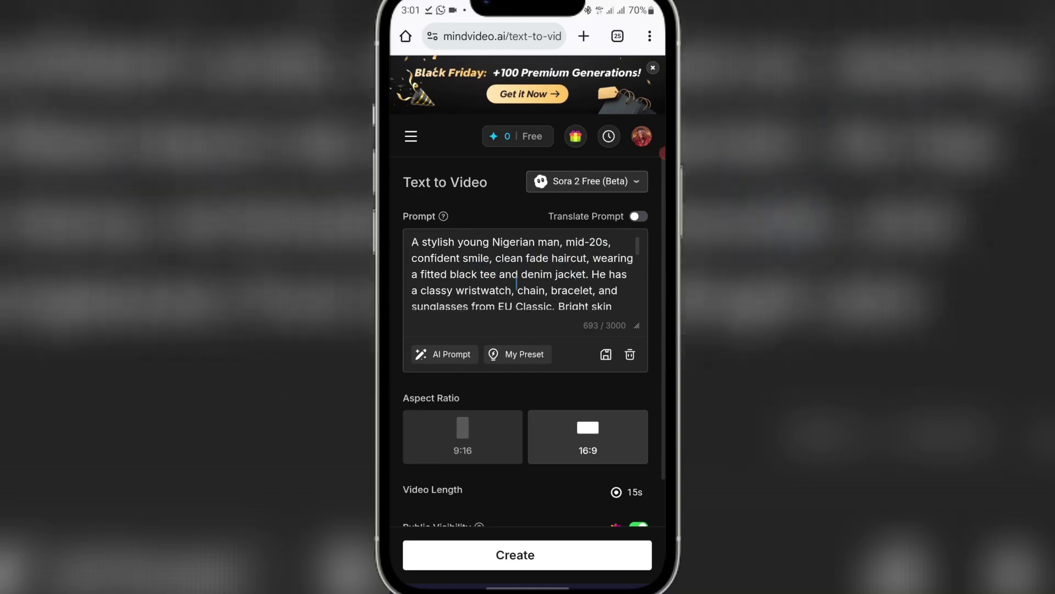
scroll(525, 272, down, 10)
click(516, 282)
scroll(525, 272, up, 10)
click(520, 277)
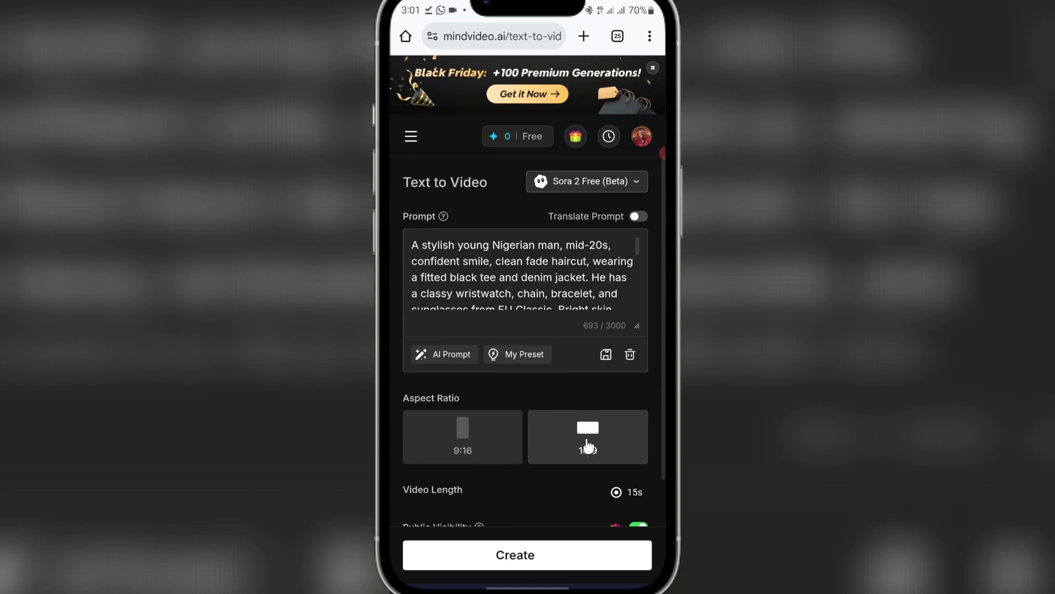
Start generating the EU Classic video and check its place in the queue in the creation history.
scroll(587, 445, down, 1)
click(506, 566)
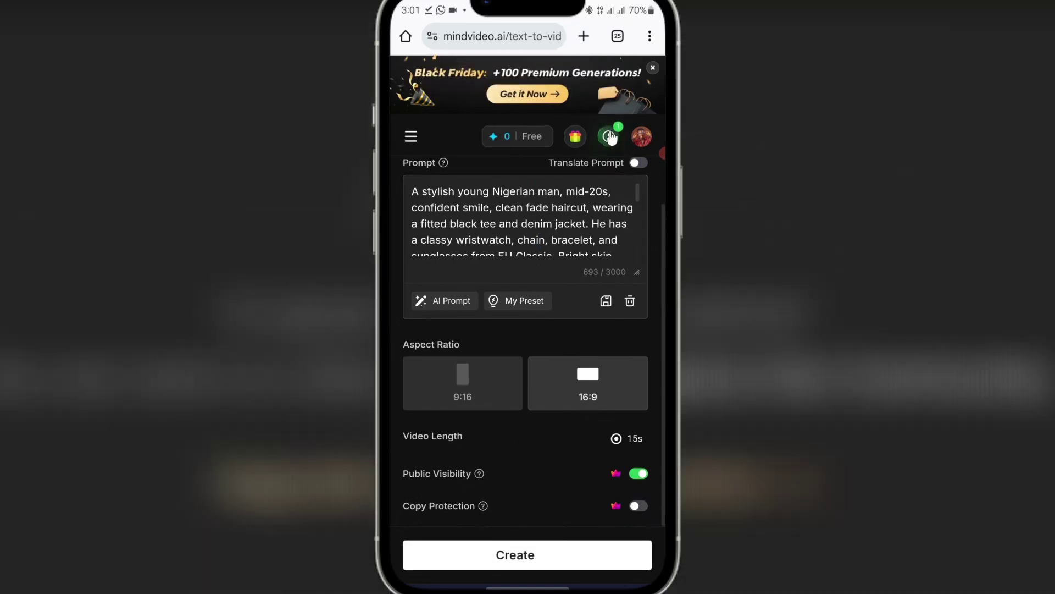
click(608, 135)
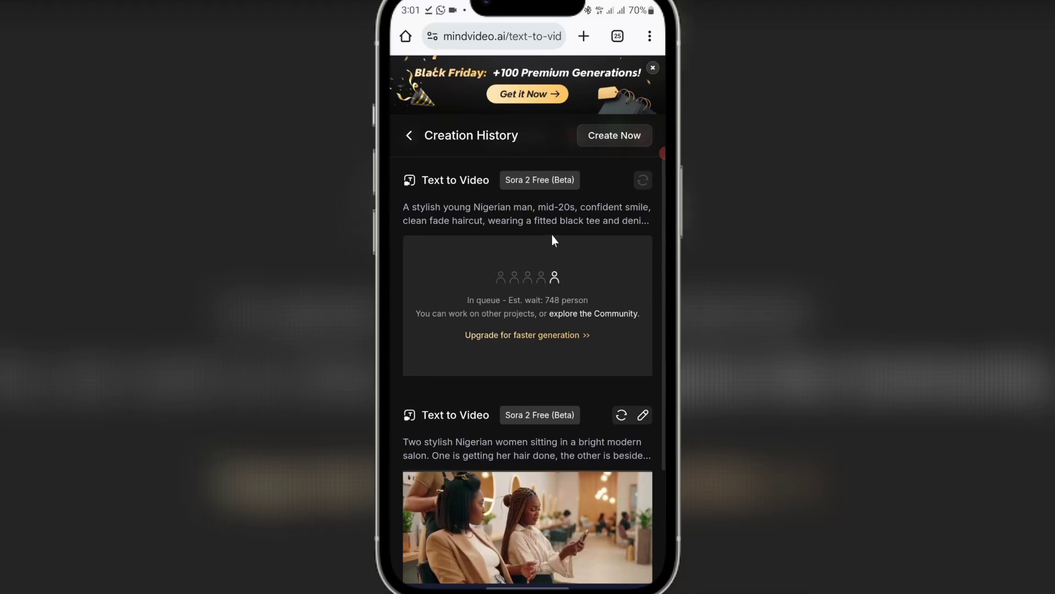
click(411, 137)
Replace the EU Classic prompt with the copied one about young Nigerian boys inside the EU Gadgets phone store.
click(472, 224)
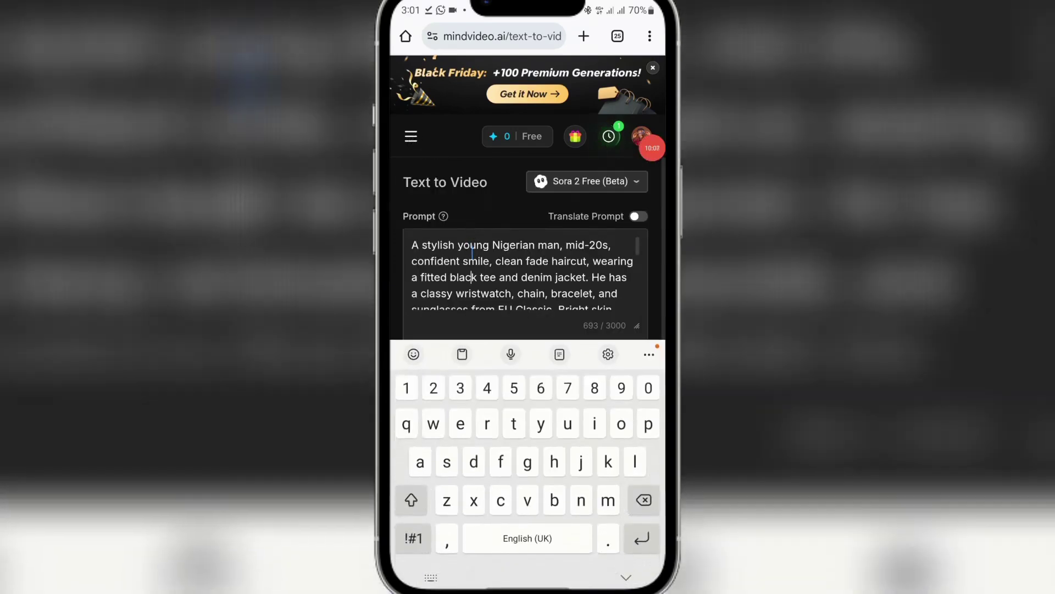
click(472, 277)
click(466, 219)
key(BackSpace)
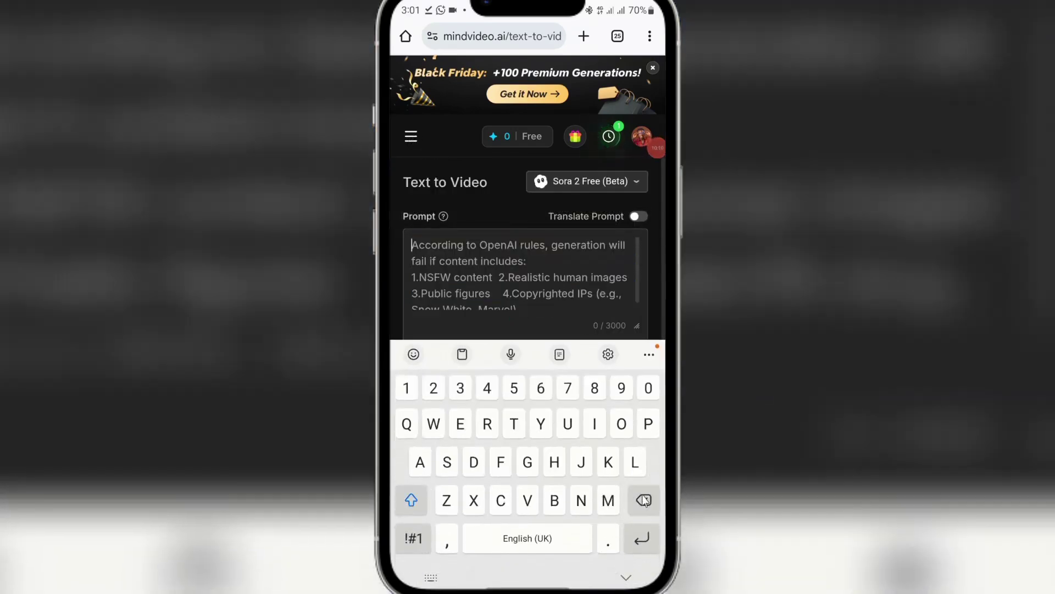
click(467, 357)
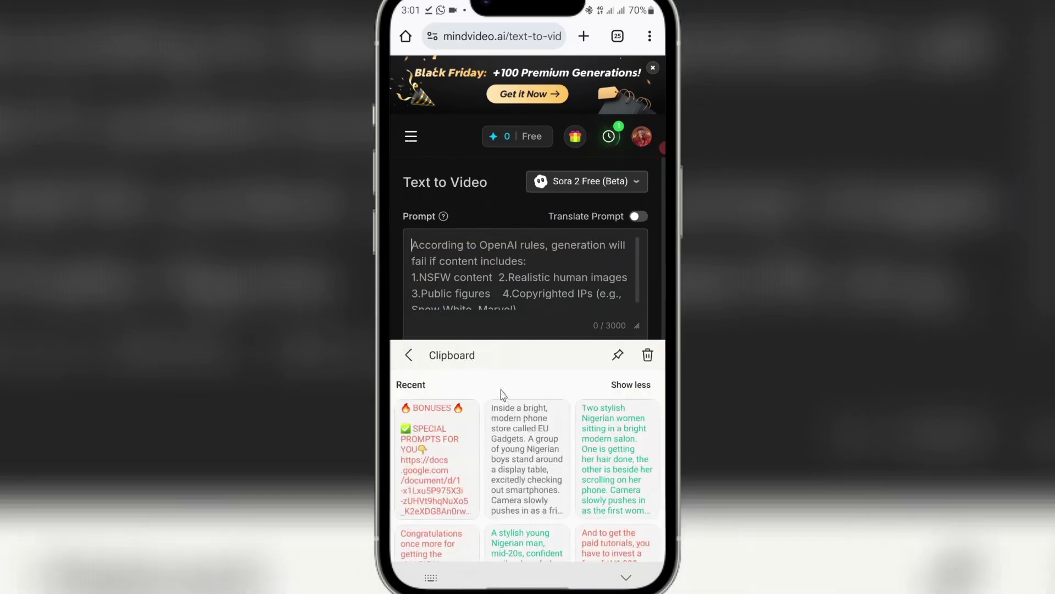
click(529, 433)
click(409, 356)
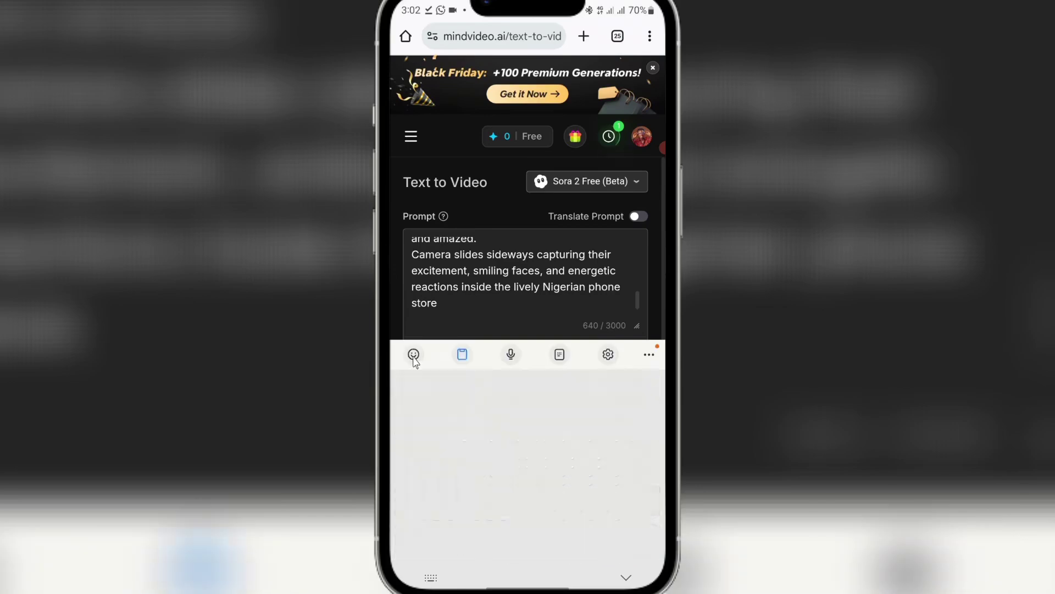
click(628, 574)
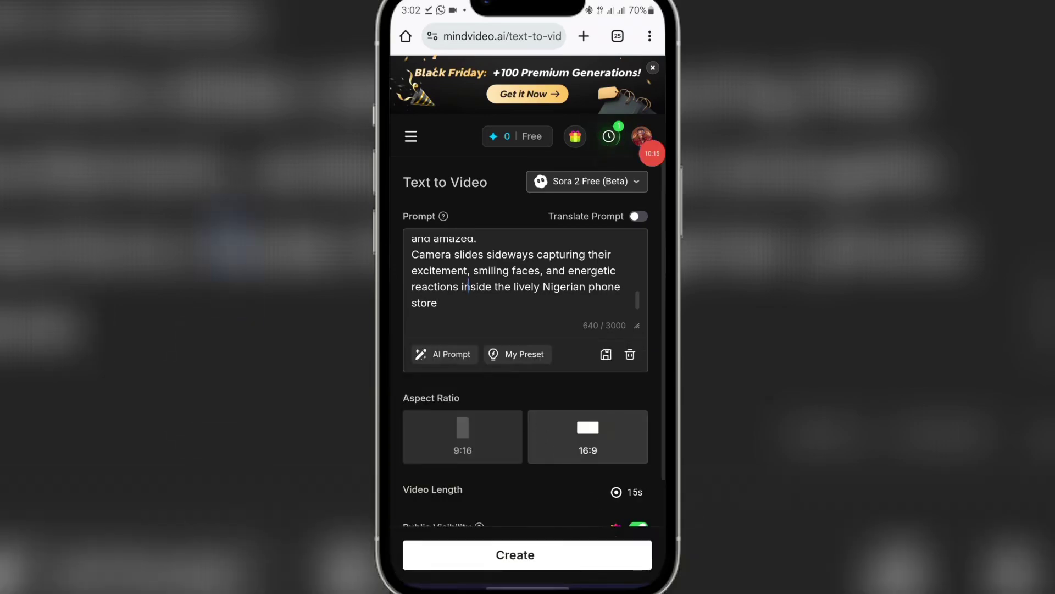
Read through the EU Gadgets prompt, including the manager's line about the iPhone 17 for 10 dollars.
scroll(522, 275, up, 10)
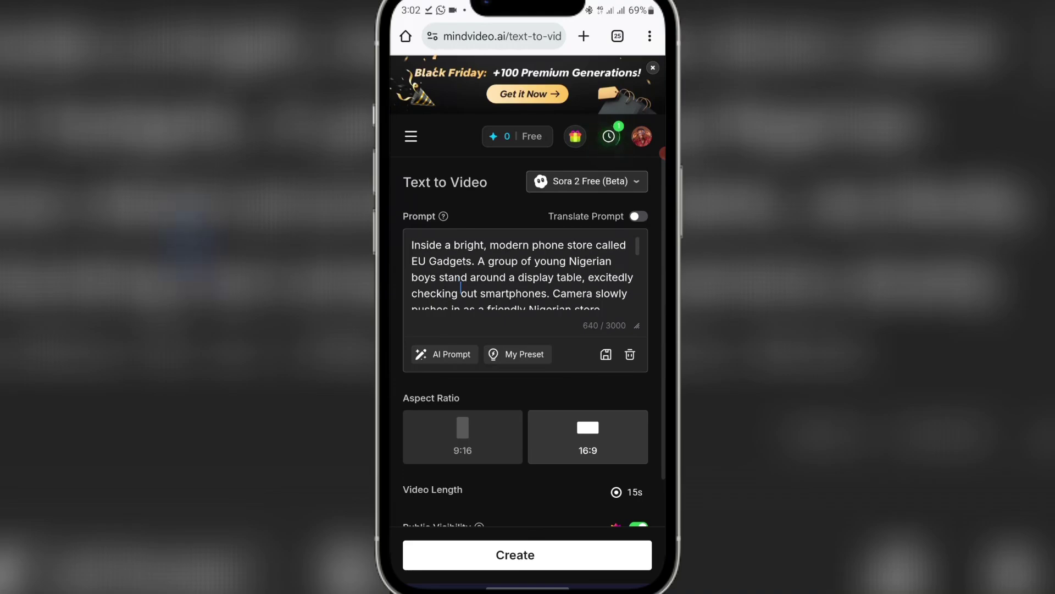
scroll(525, 275, down, 5)
click(538, 277)
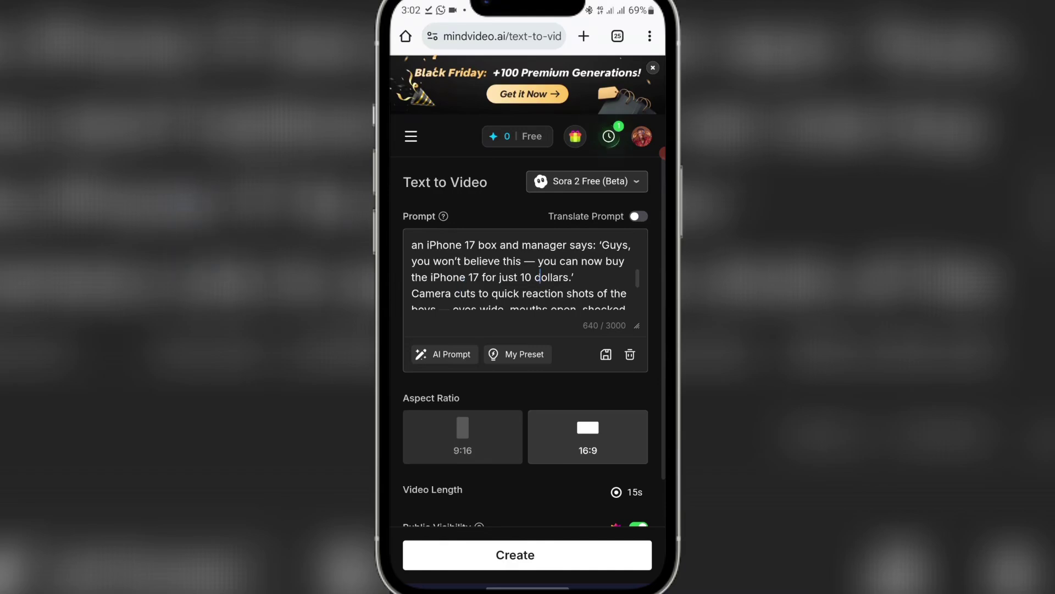
click(517, 262)
click(553, 278)
scroll(525, 275, down, 3)
click(510, 286)
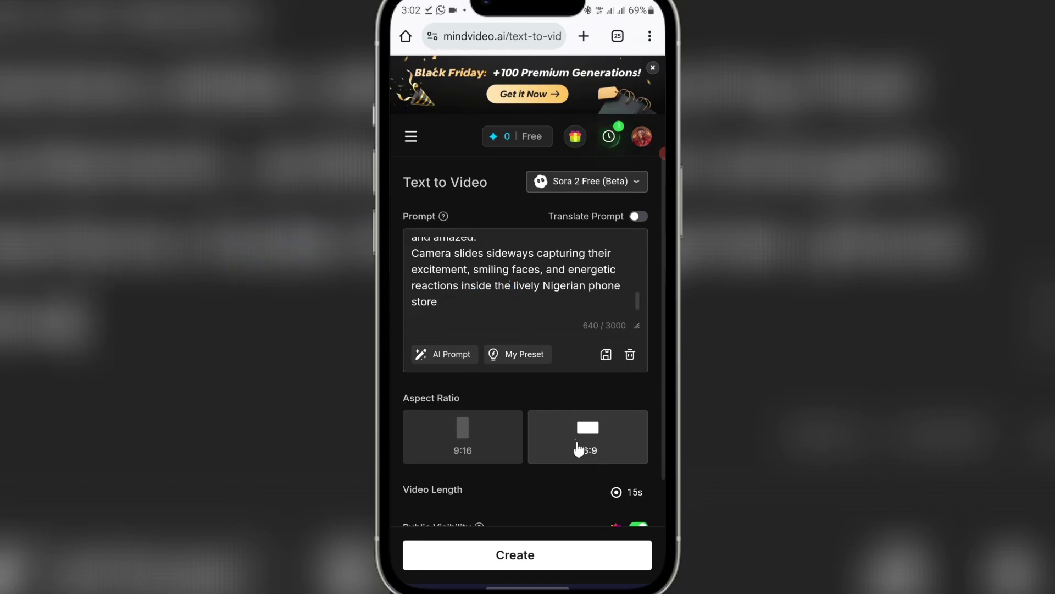
Try to start generating the EU Gadgets video and check the queue in the creation history.
scroll(581, 440, down, 2)
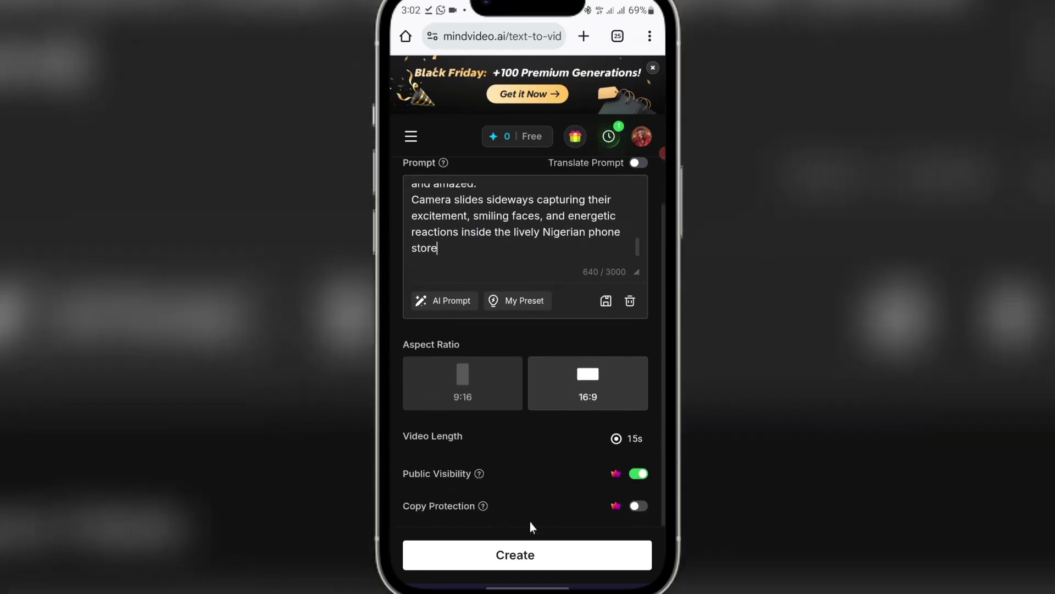
click(524, 552)
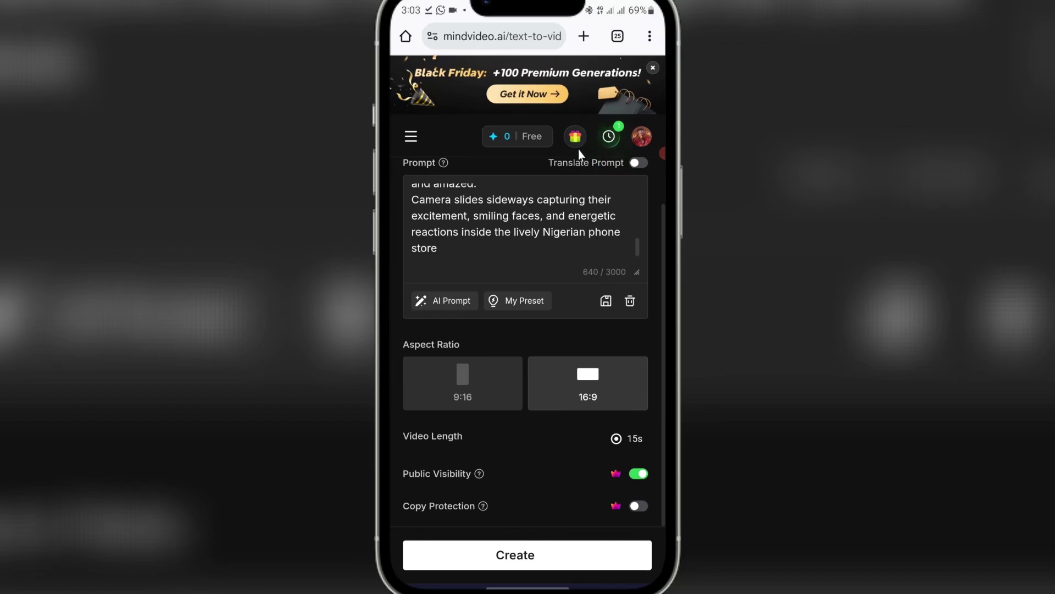
click(609, 137)
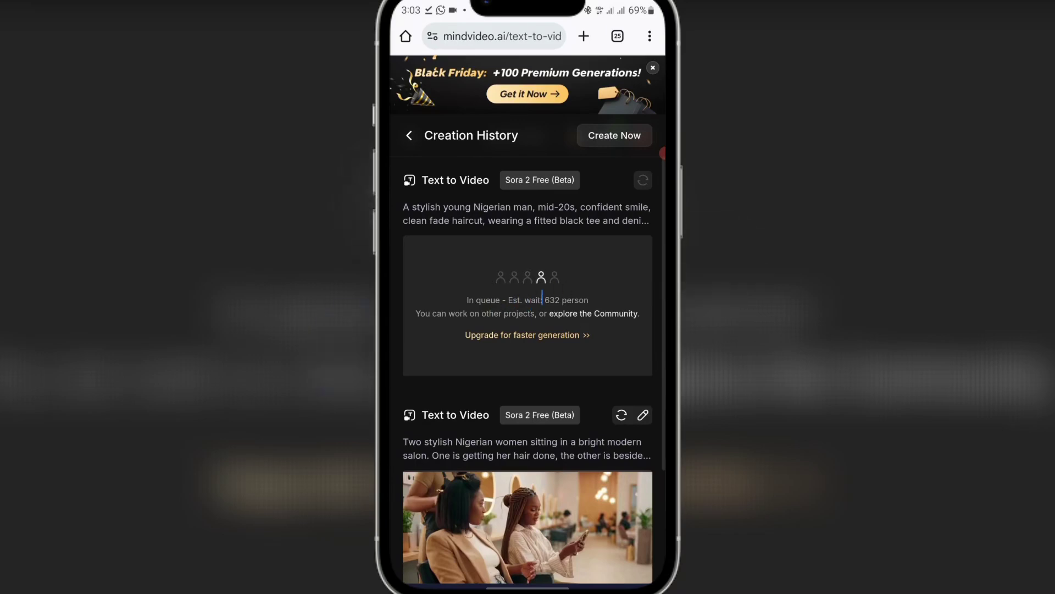
click(410, 142)
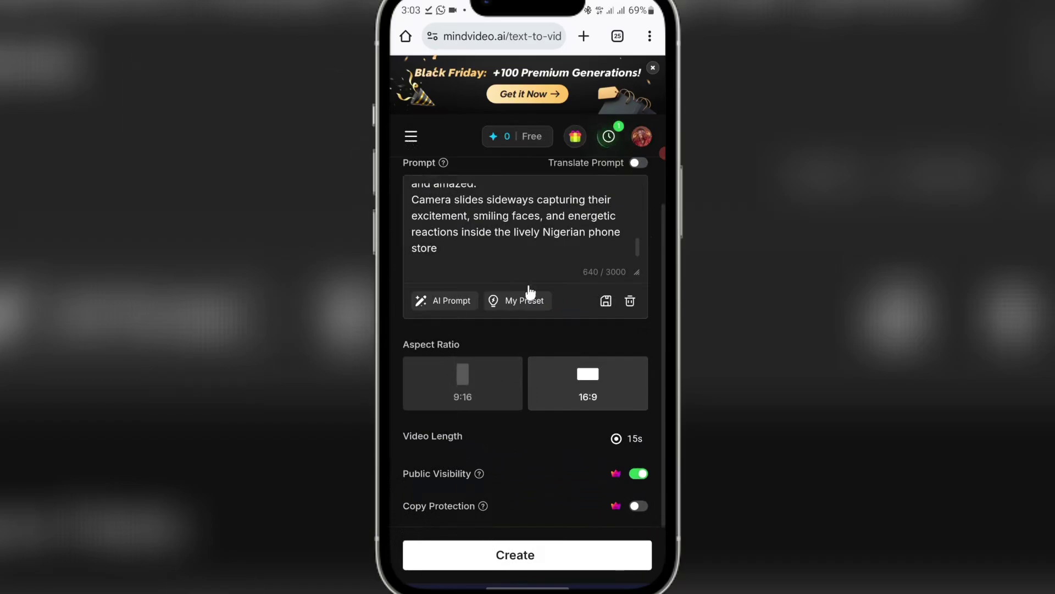
Open the finished EU Classic video from the creation history, unmute it and play it through.
click(609, 137)
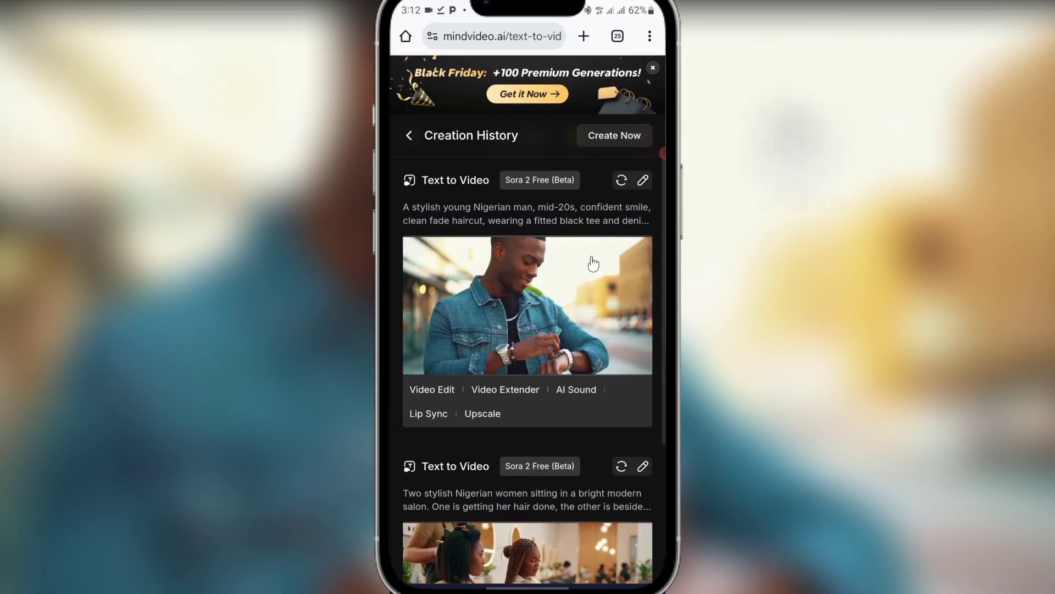
click(510, 333)
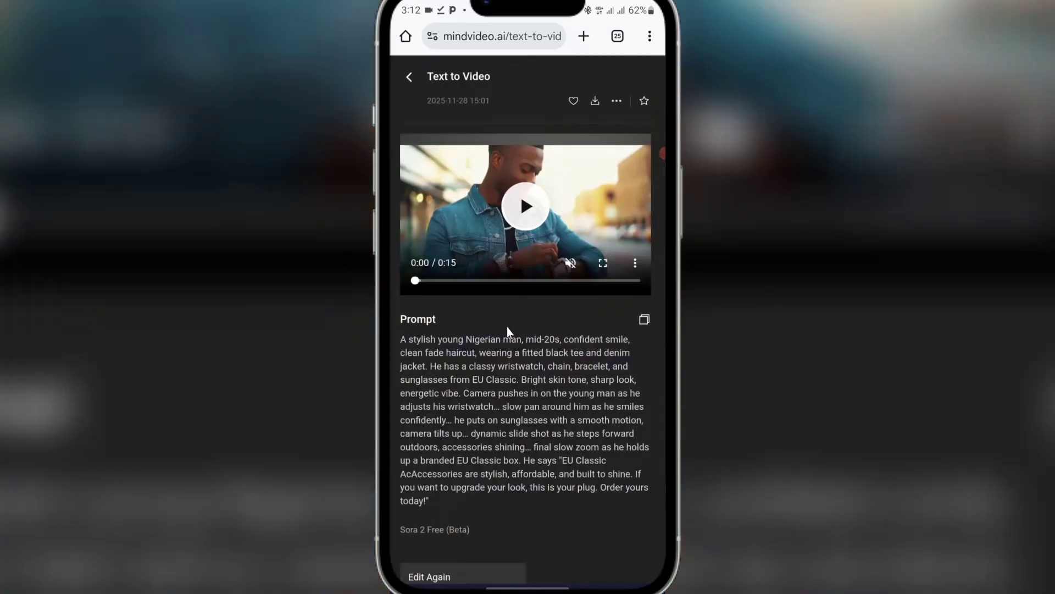
click(570, 265)
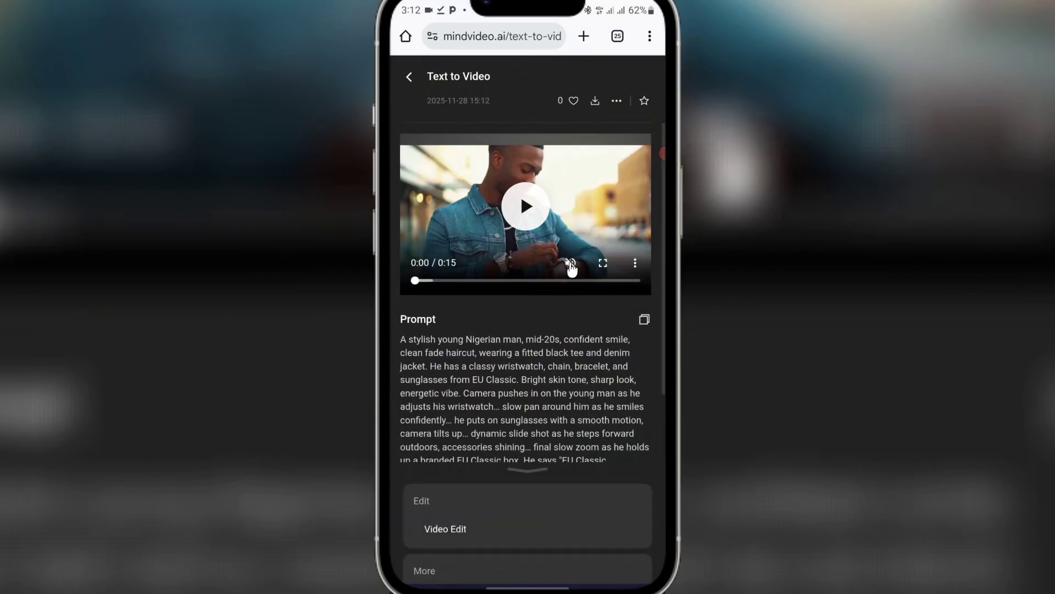
click(540, 208)
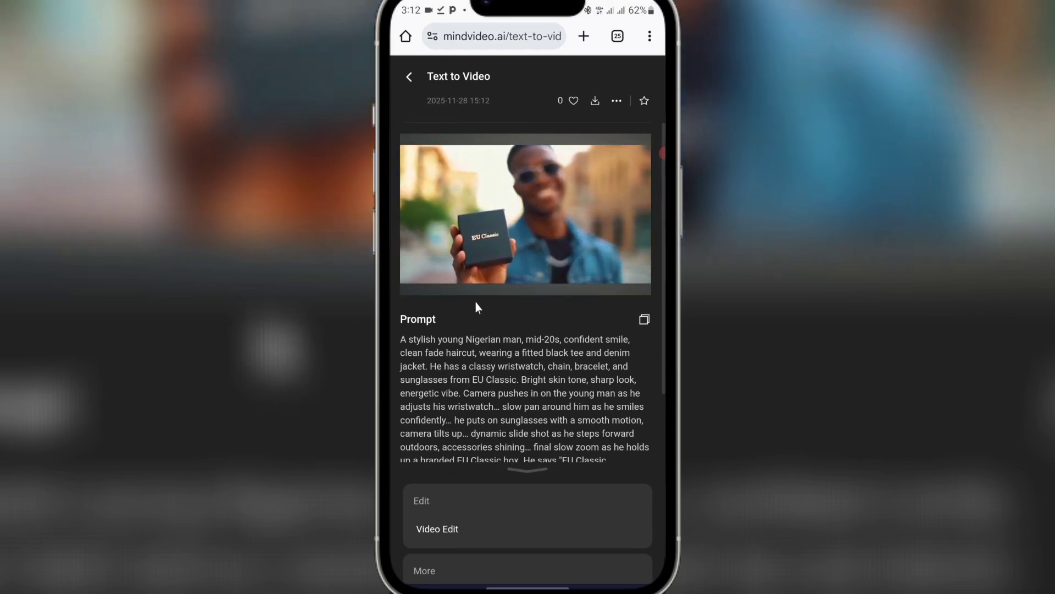
mouse_move(474, 291)
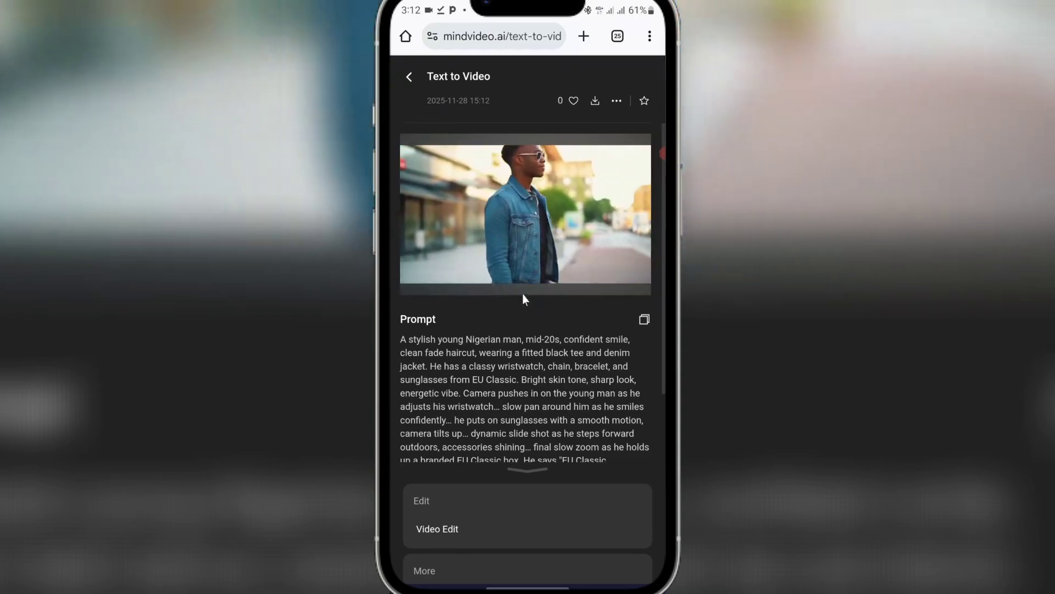
mouse_move(525, 295)
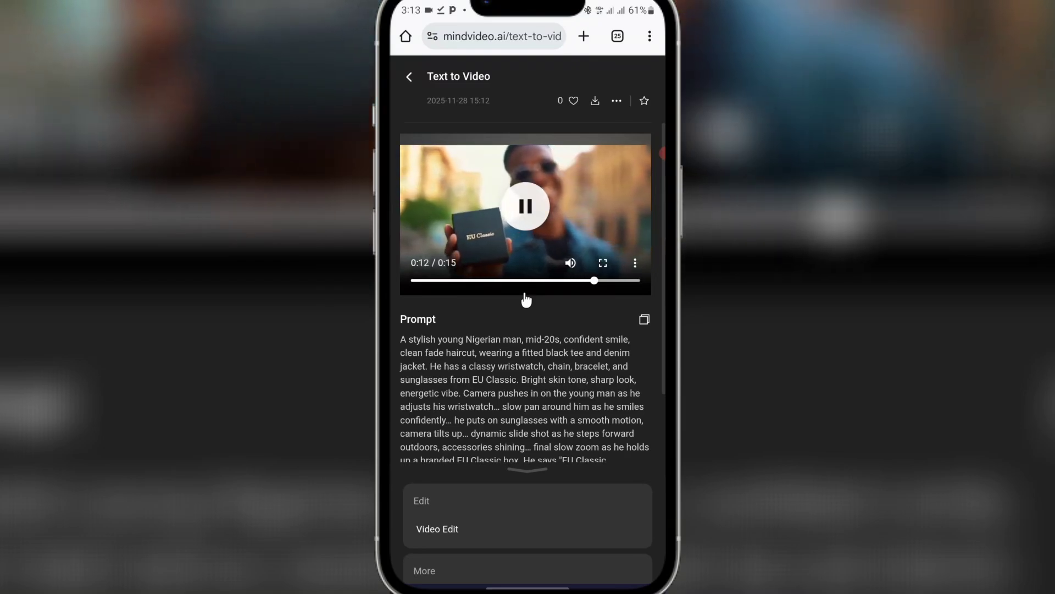
click(525, 228)
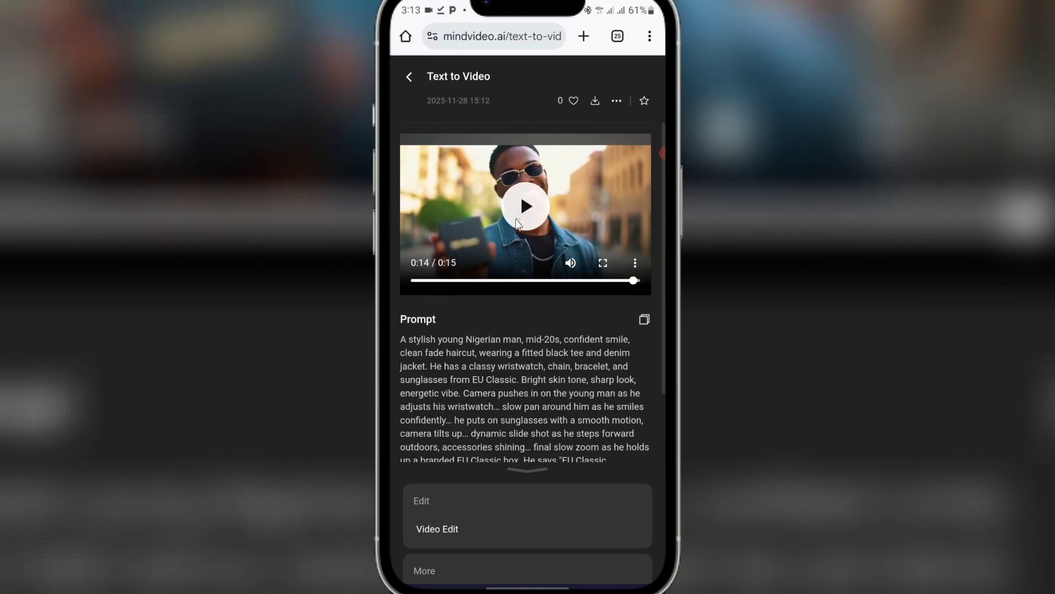
click(520, 218)
click(533, 197)
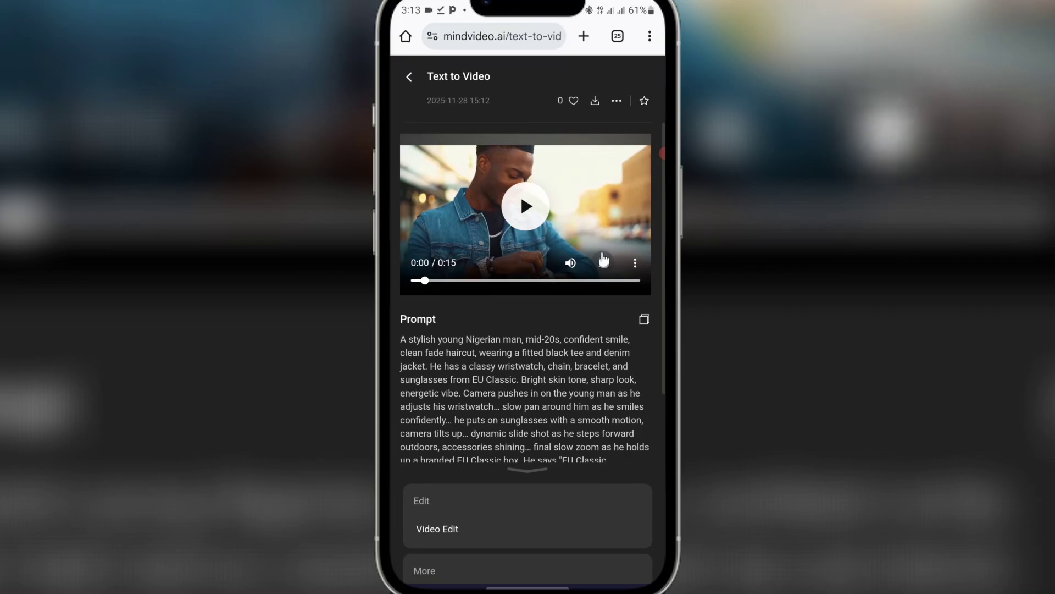
Download the EU Classic video with the watermark and return to the creation history.
click(594, 102)
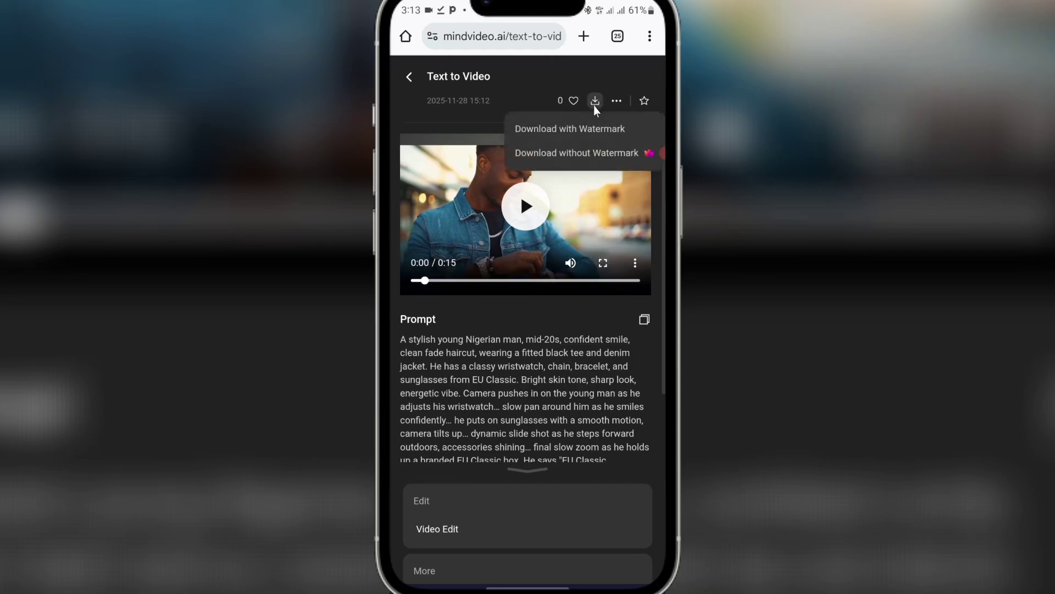
click(584, 130)
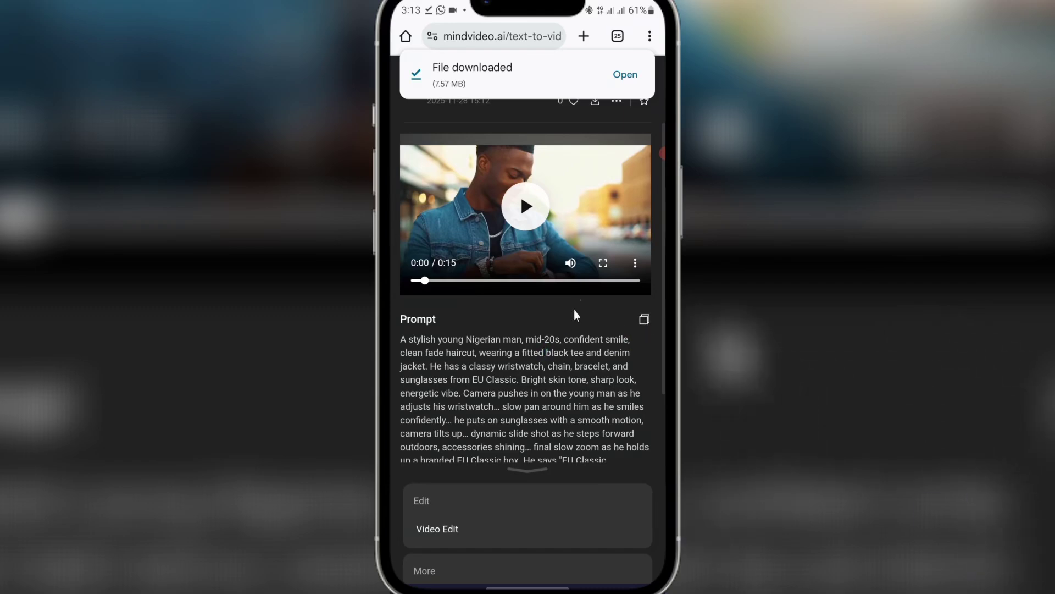
drag(471, 77, 537, 89)
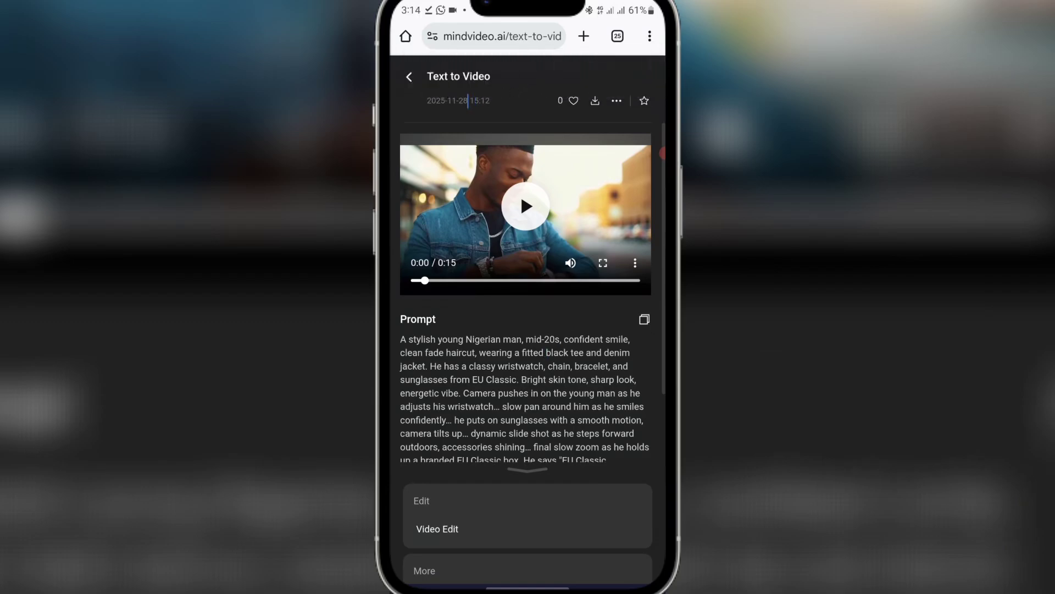
click(411, 79)
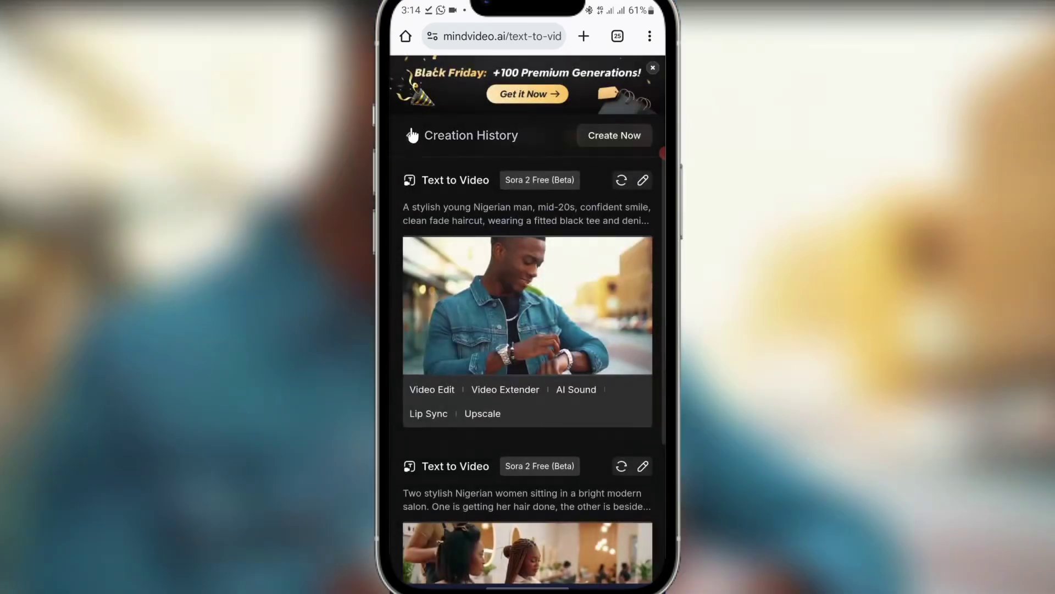
Return to the text-to-video form, review the EU Gadgets prompt to its end and start generating the video.
click(412, 134)
scroll(496, 223, up, 6)
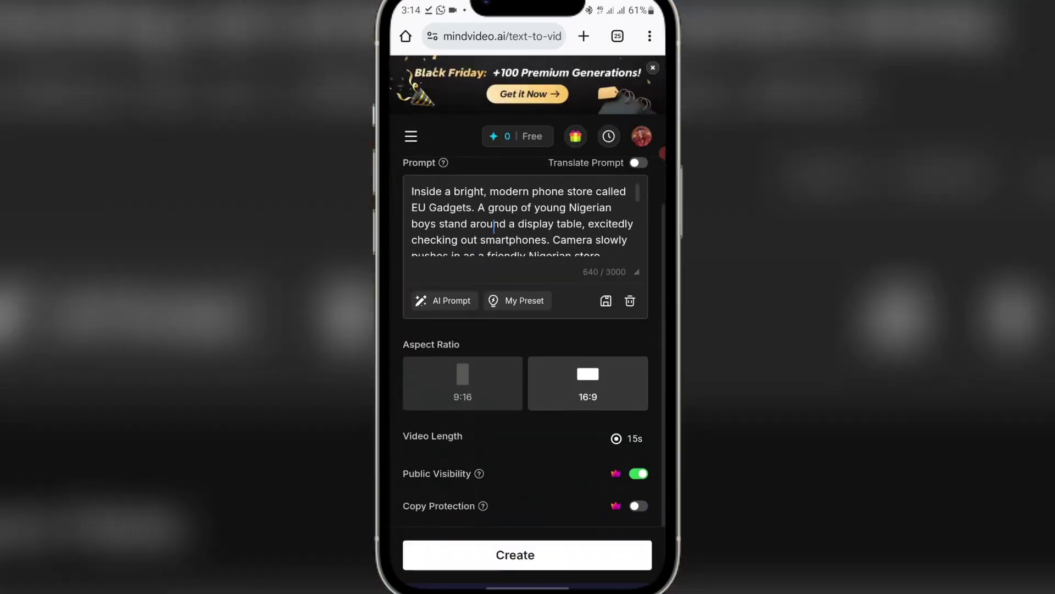
scroll(493, 264, down, 6)
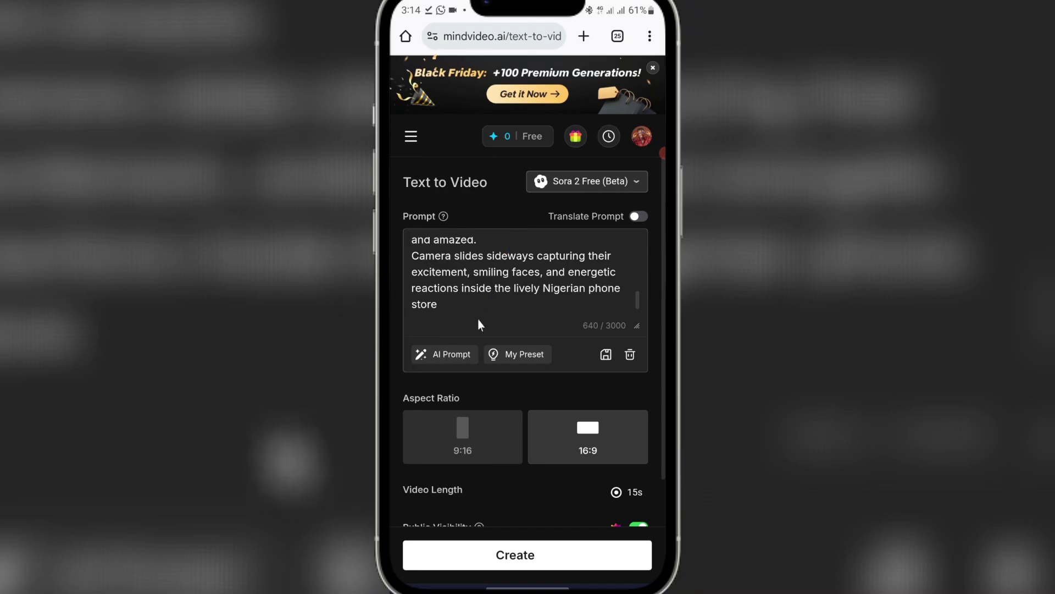
scroll(525, 330, down, 2)
click(513, 556)
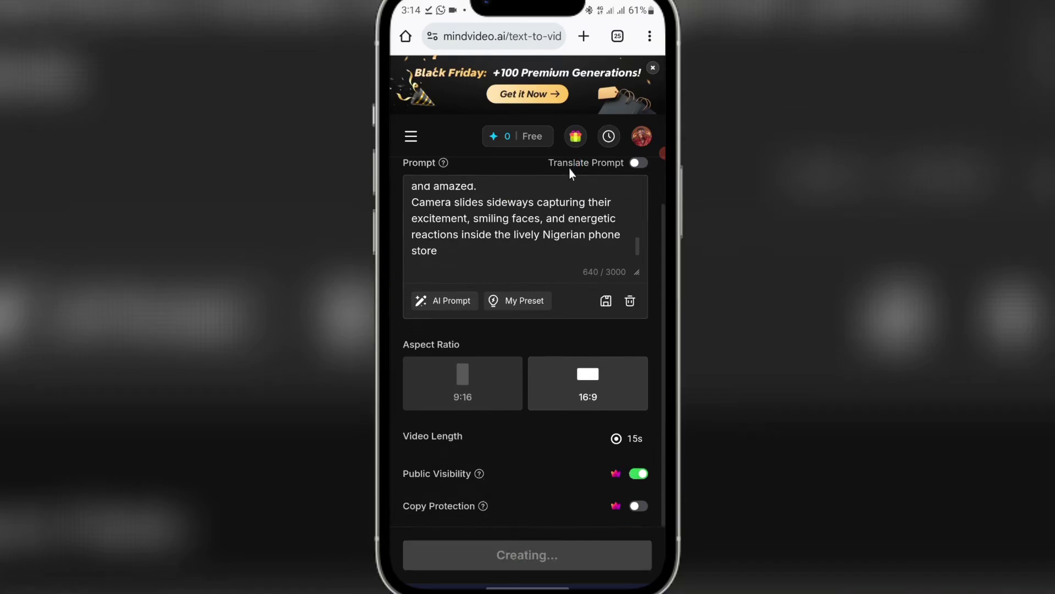
Open the finished EU Gadgets video from the creation history, play it and pause it.
click(608, 135)
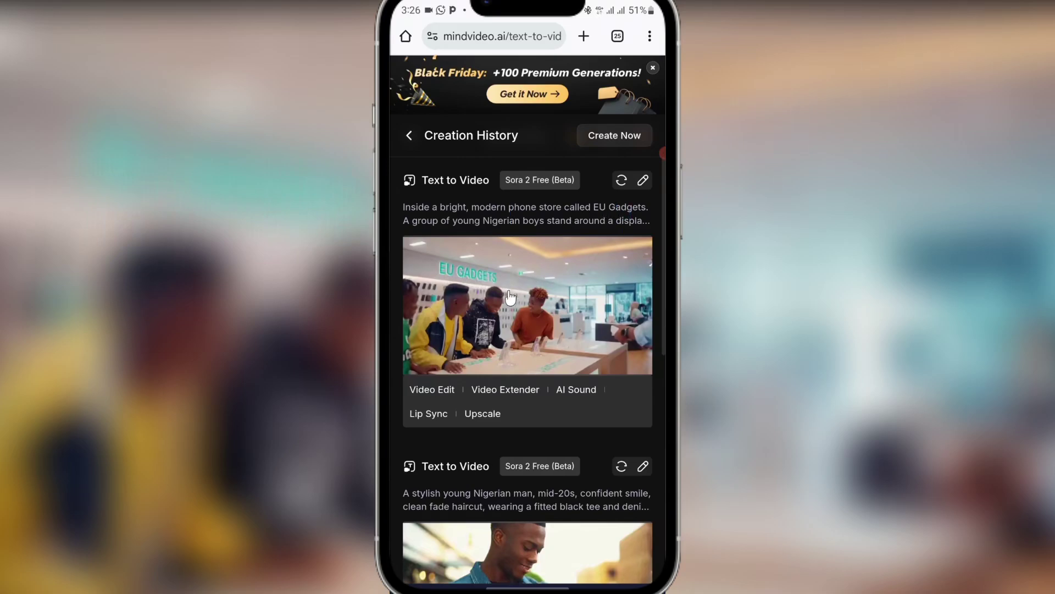
click(509, 309)
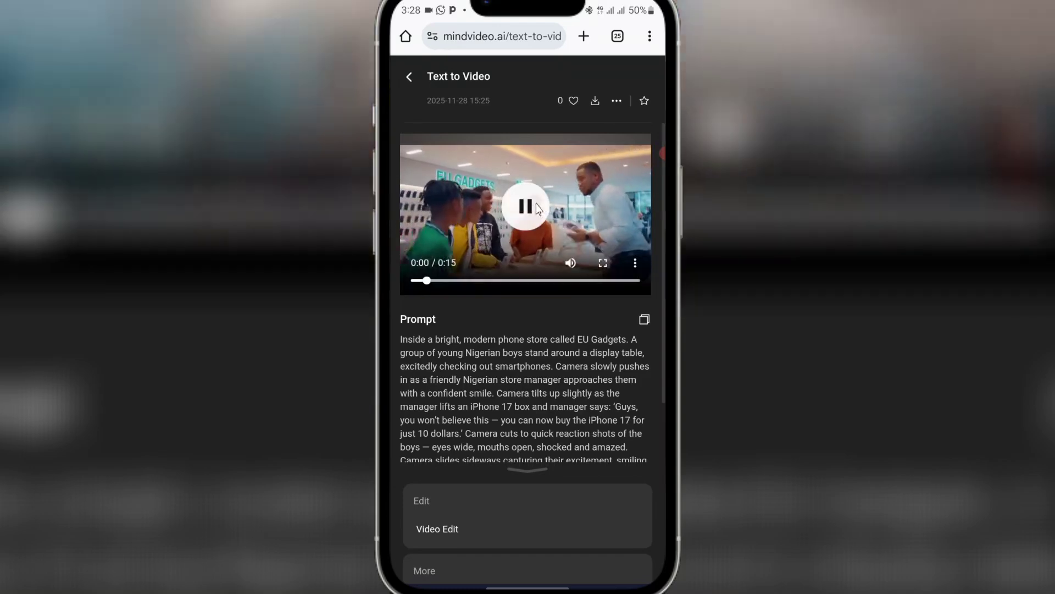
click(601, 186)
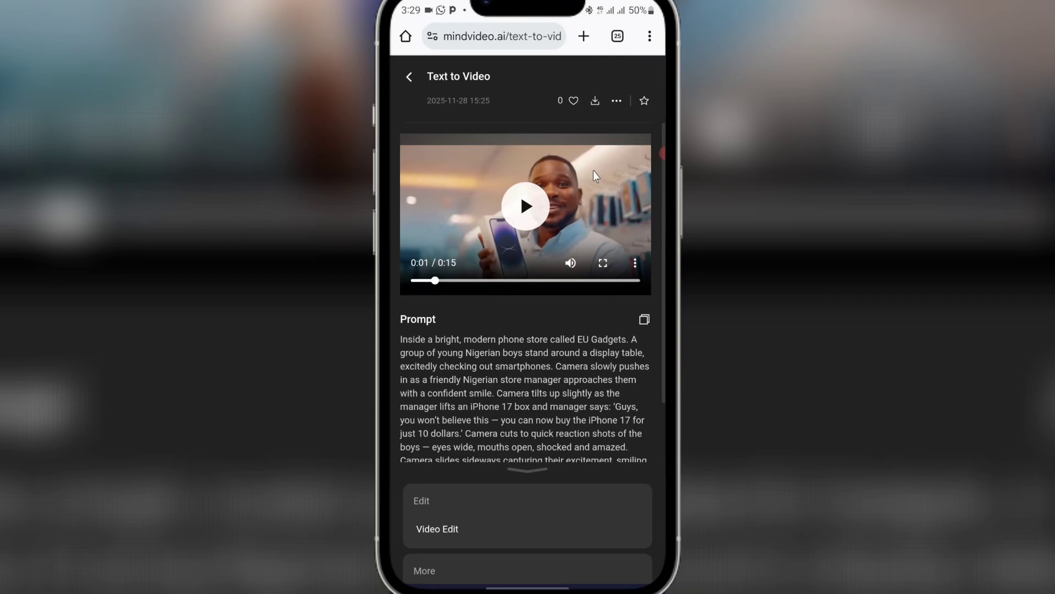
Download the EU Gadgets video with the watermark and return to the creation history.
click(595, 102)
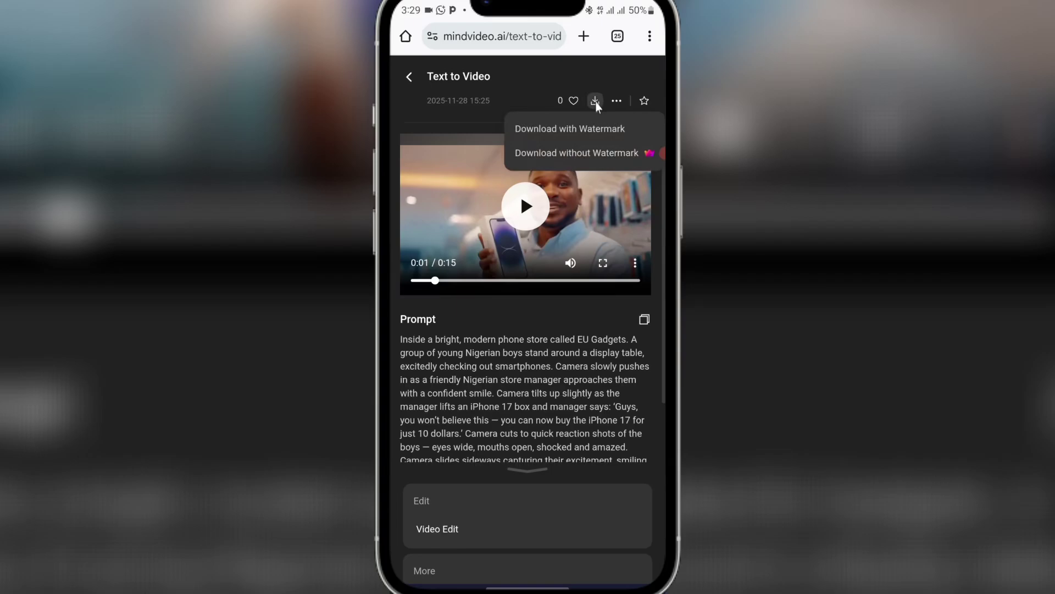
click(581, 132)
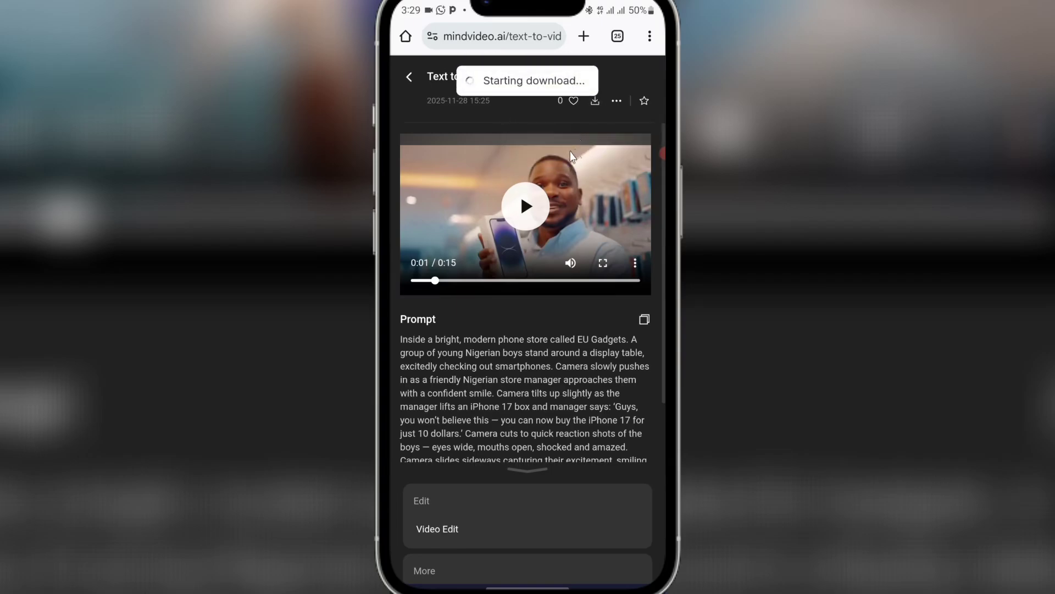
click(410, 77)
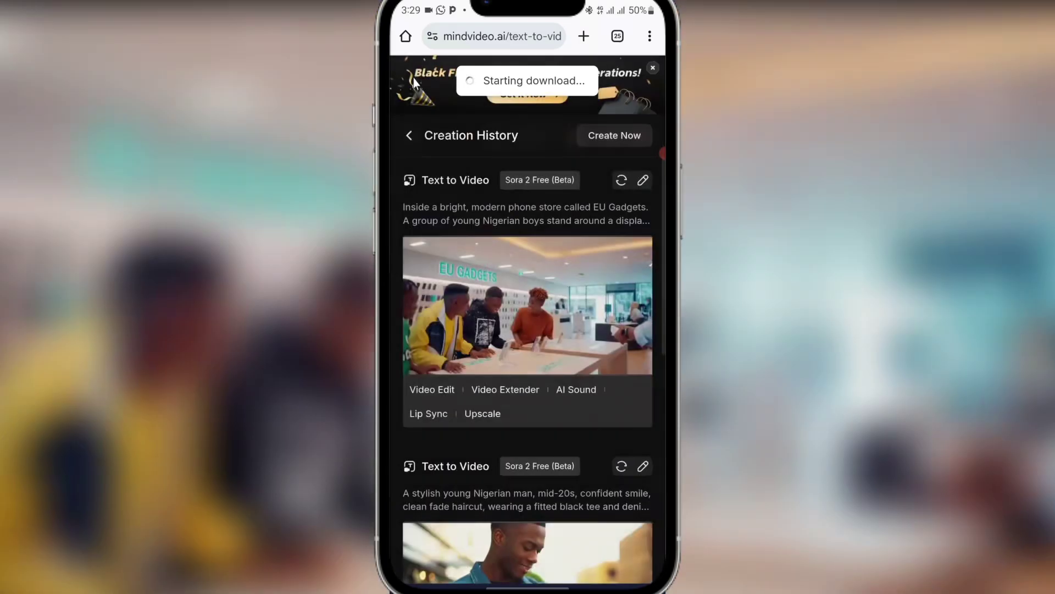
Go back to the text-to-video form, view the paid membership plans and close them.
click(409, 135)
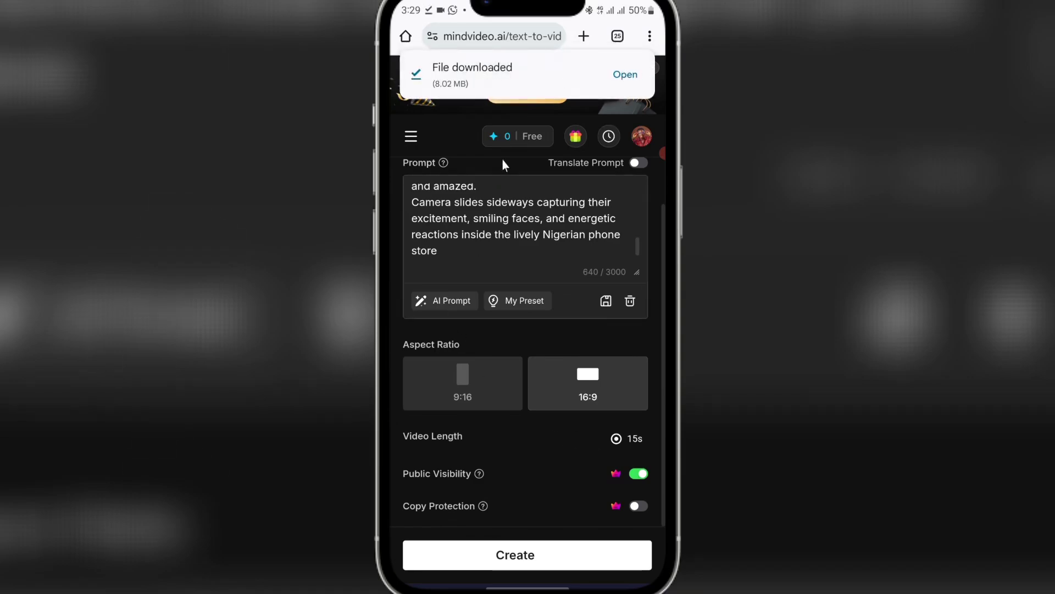
click(552, 141)
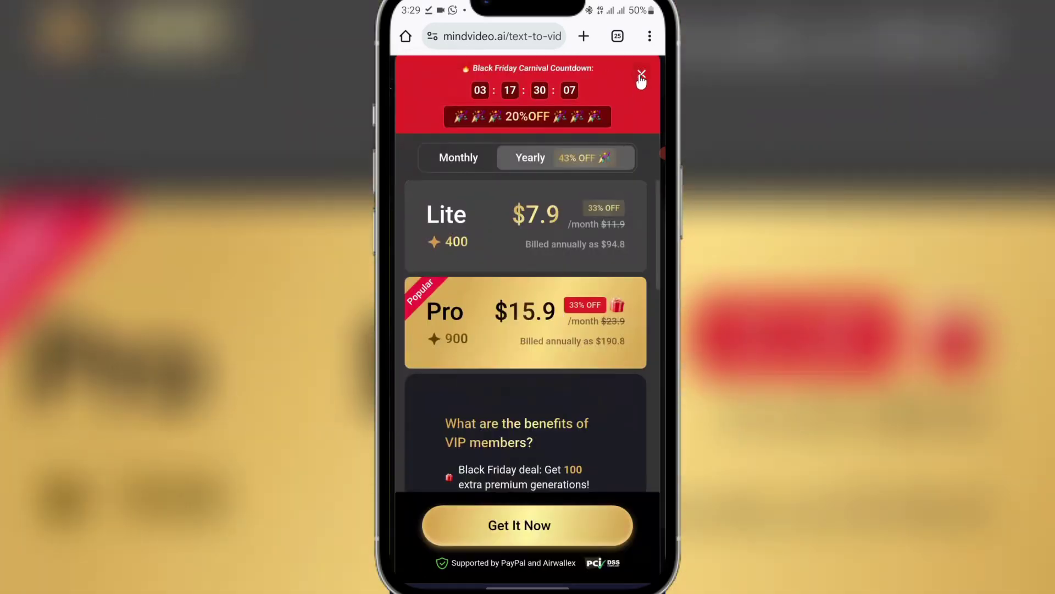
click(642, 74)
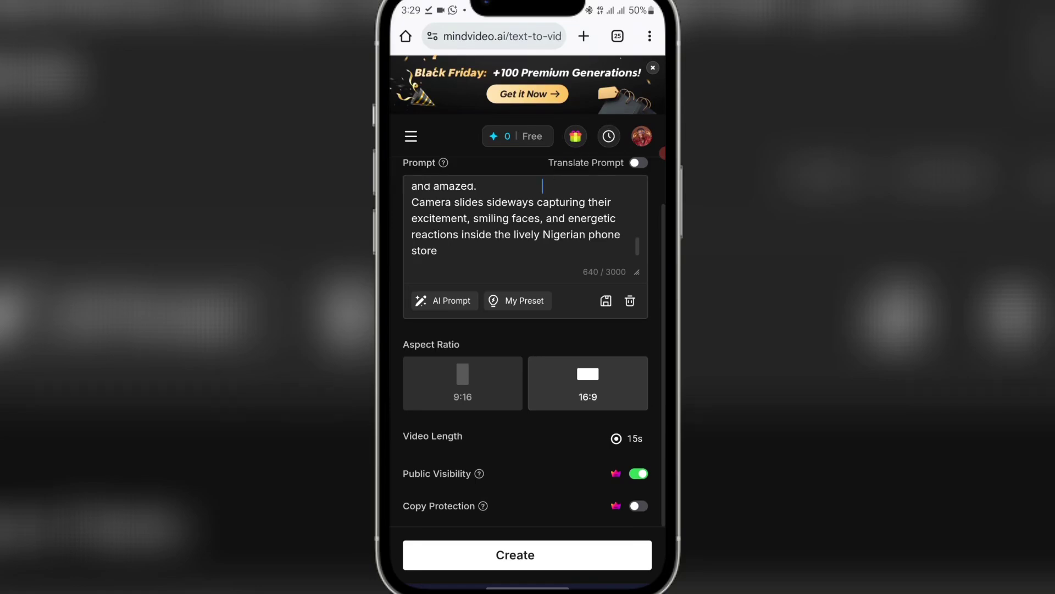